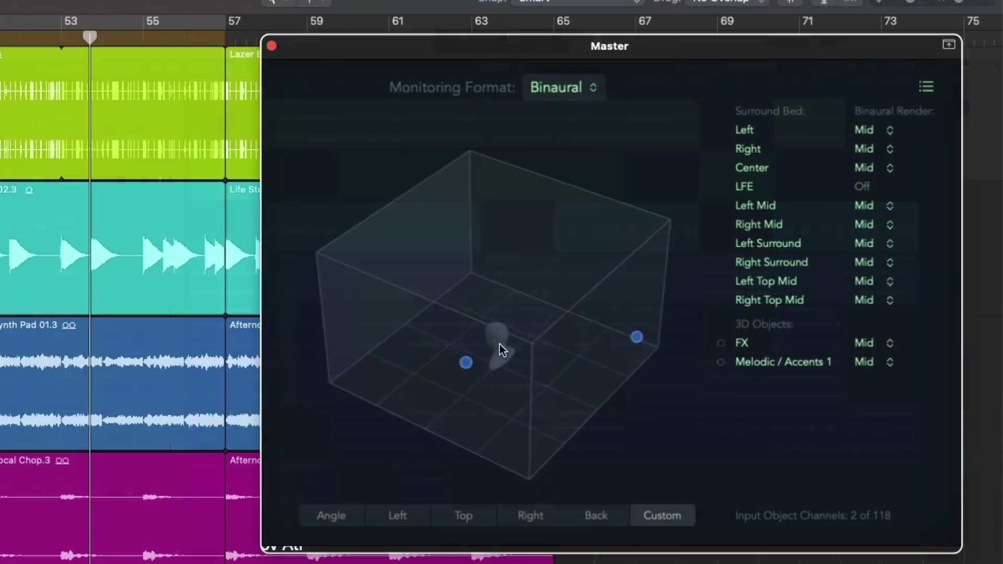
Rotate the Atmos room view and set the Beats track's surround angle to -2.5°
{"action": "left_click_drag", "start_coordinate": [500, 344], "coordinate": [409, 255]}
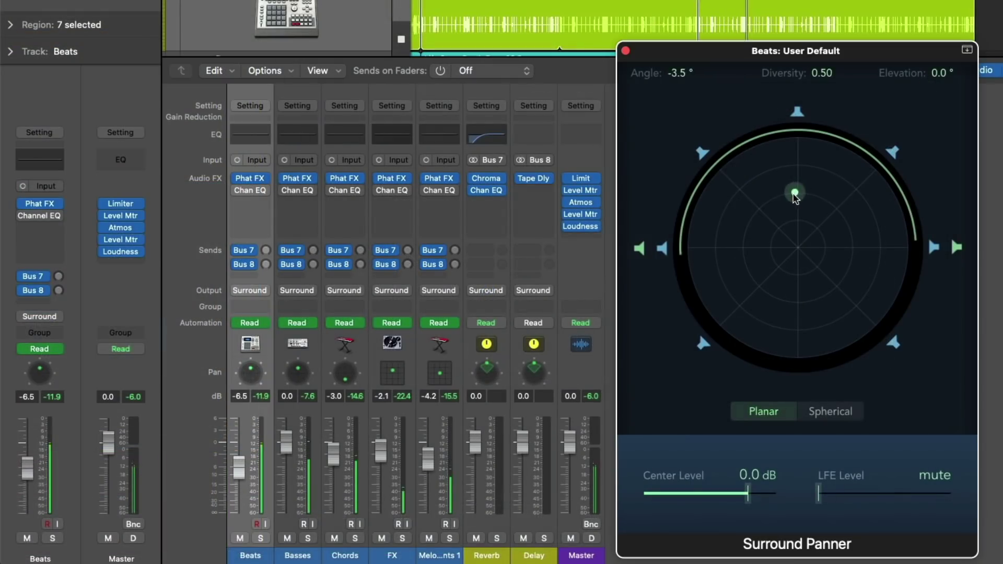
{"action": "left_click_drag", "start_coordinate": [788, 193], "coordinate": [768, 244]}
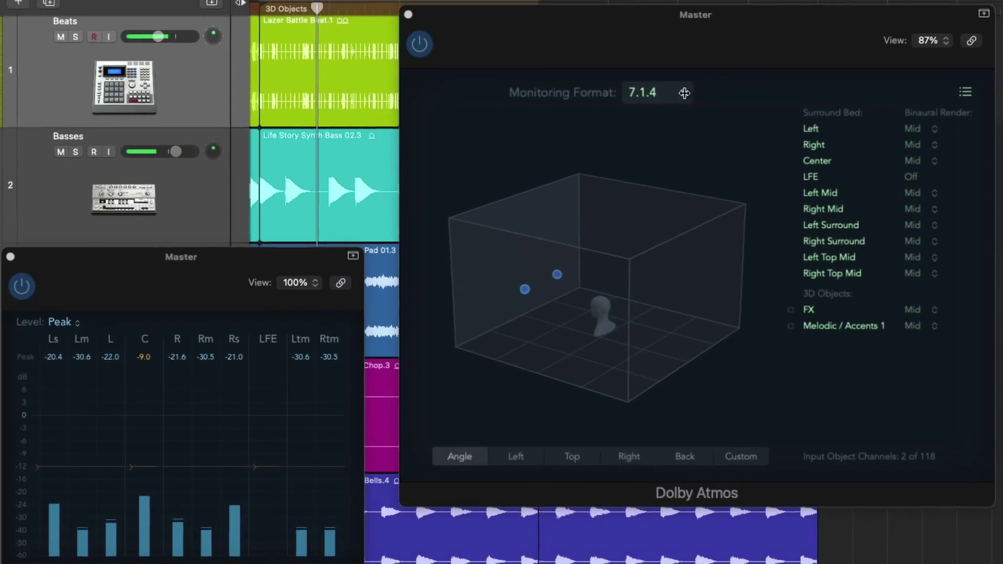
Change the Dolby Atmos monitoring format from 7.1.4 to Binaural
{"action": "left_click", "coordinate": [694, 88]}
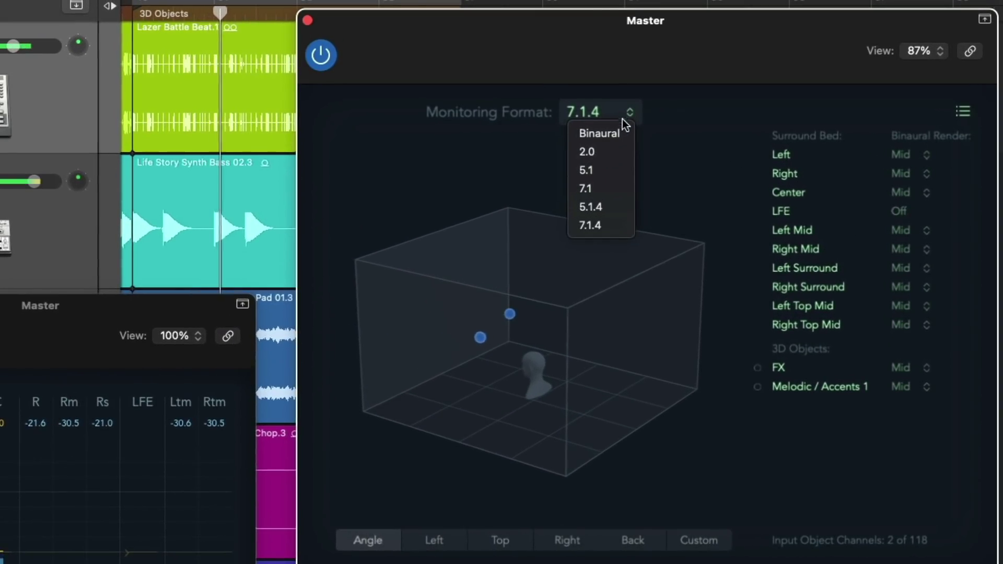
{"action": "left_click", "coordinate": [620, 133]}
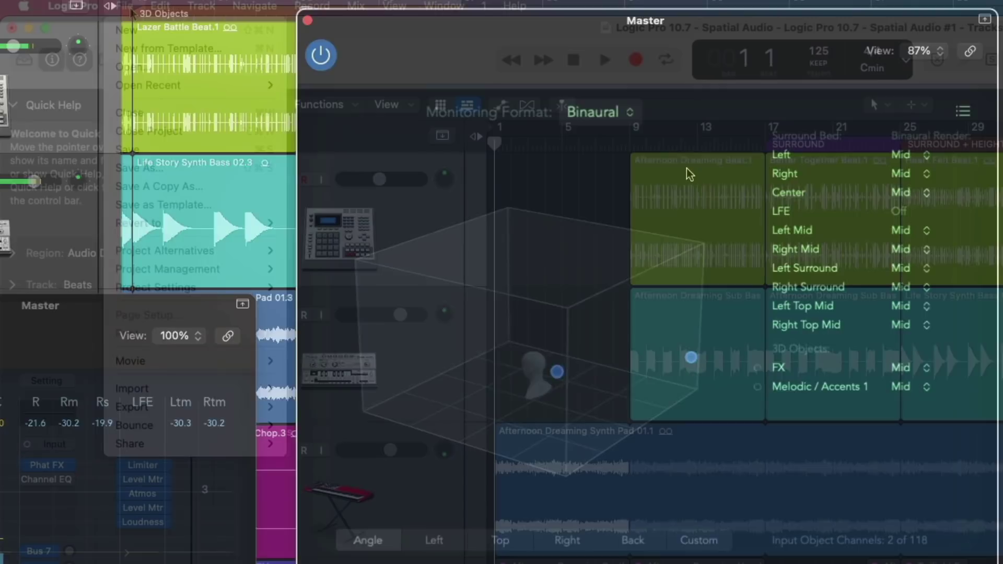
{"action": "left_click", "coordinate": [130, 9]}
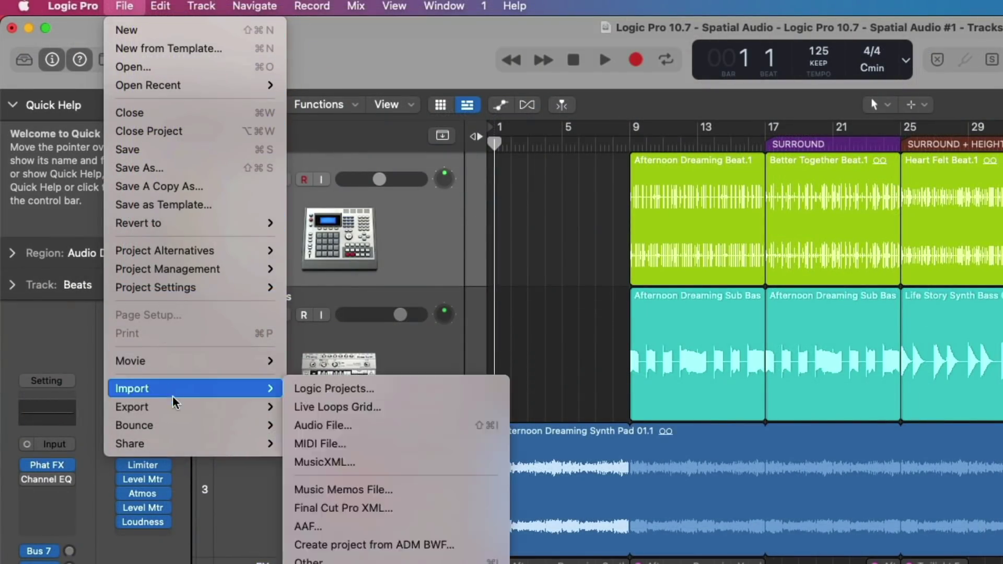
Leave Logic Pro for the empty Finder desktop with its two drive icons
{"action": "mouse_move", "coordinate": [213, 409]}
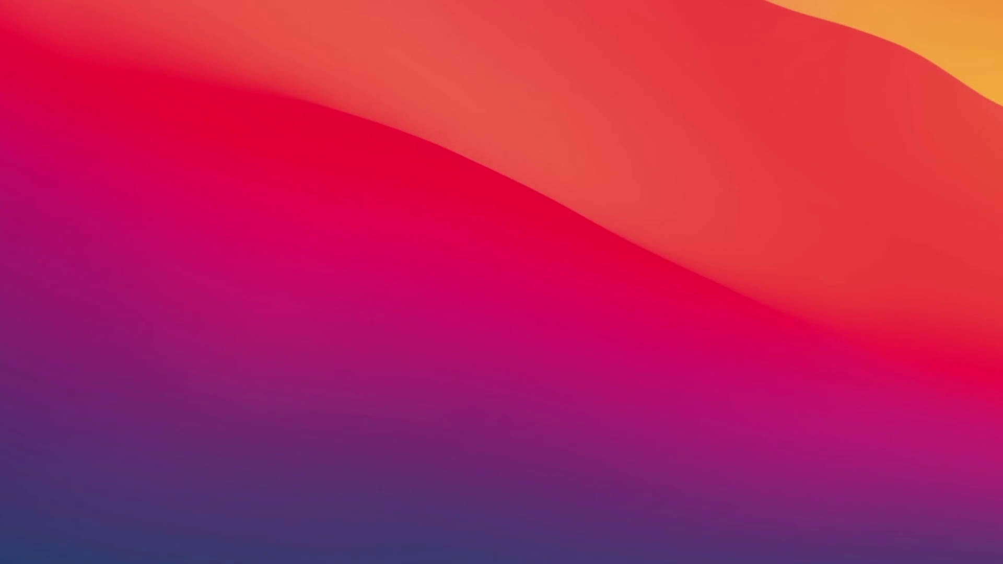
Create a folder named LP in Applications and copy Logic Pro into it
{"action": "mouse_move", "coordinate": [339, 554]}
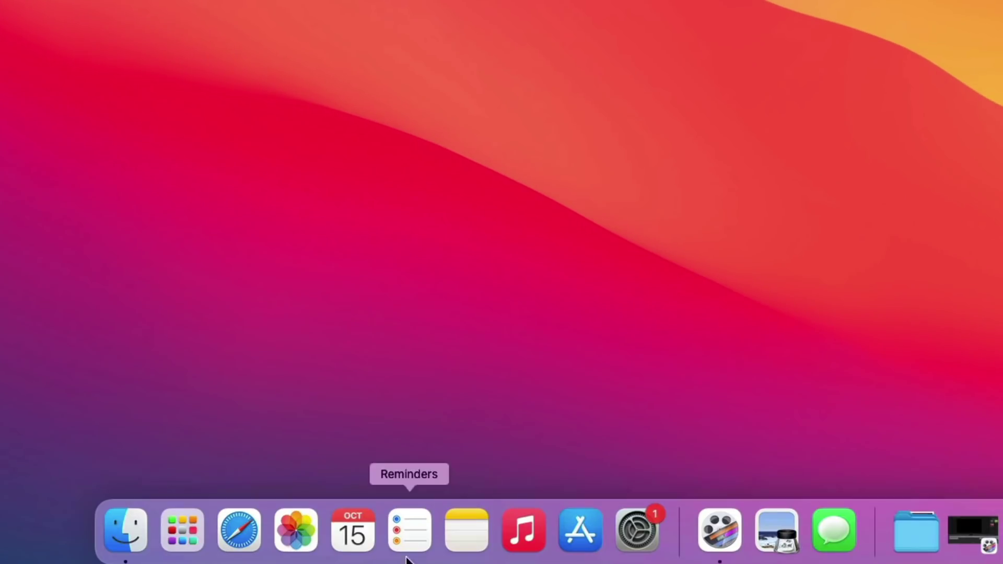
{"action": "left_click", "coordinate": [131, 529]}
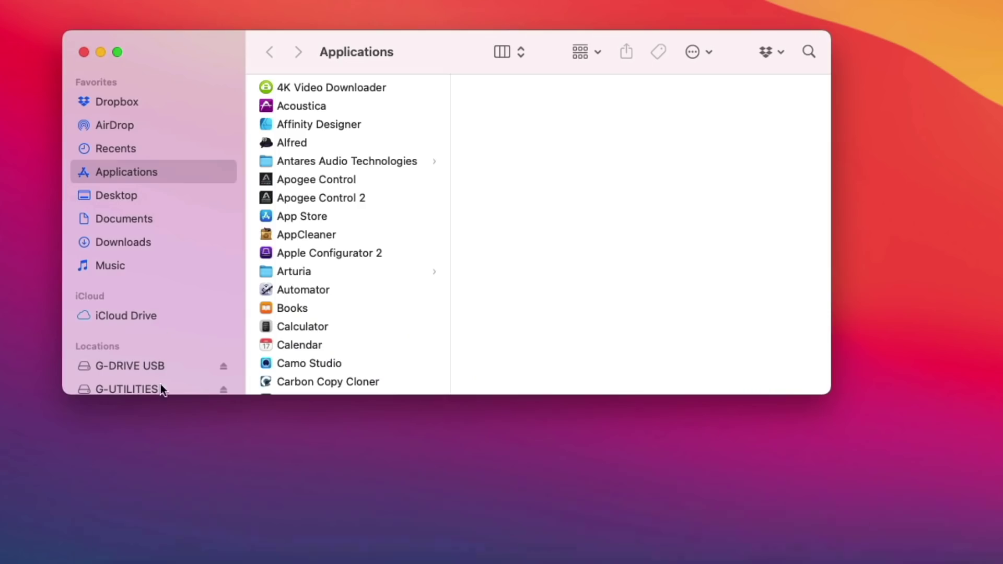
{"action": "left_click", "coordinate": [692, 52]}
{"action": "left_click", "coordinate": [701, 80]}
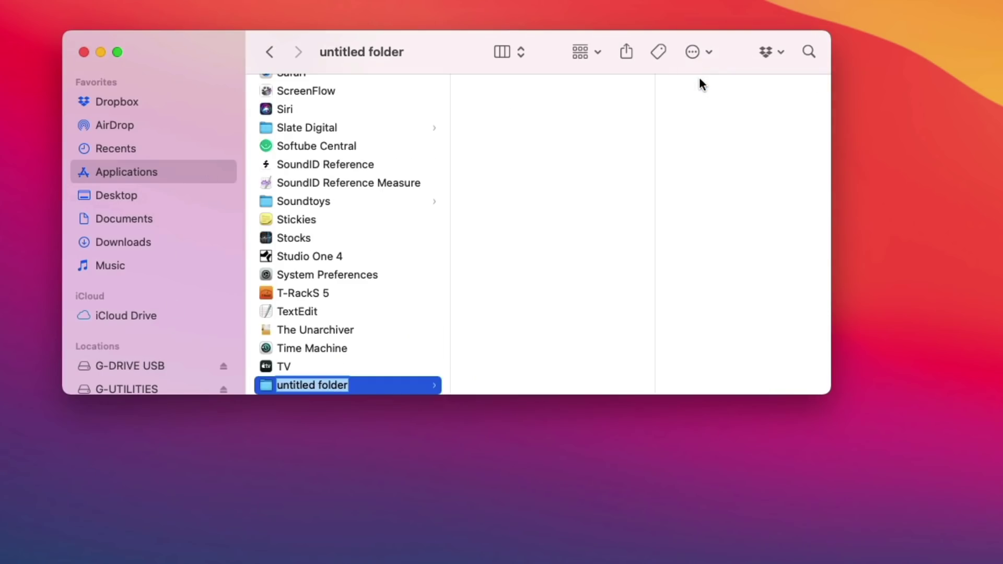
{"action": "type", "text": "LP"}
{"action": "key", "text": "Return"}
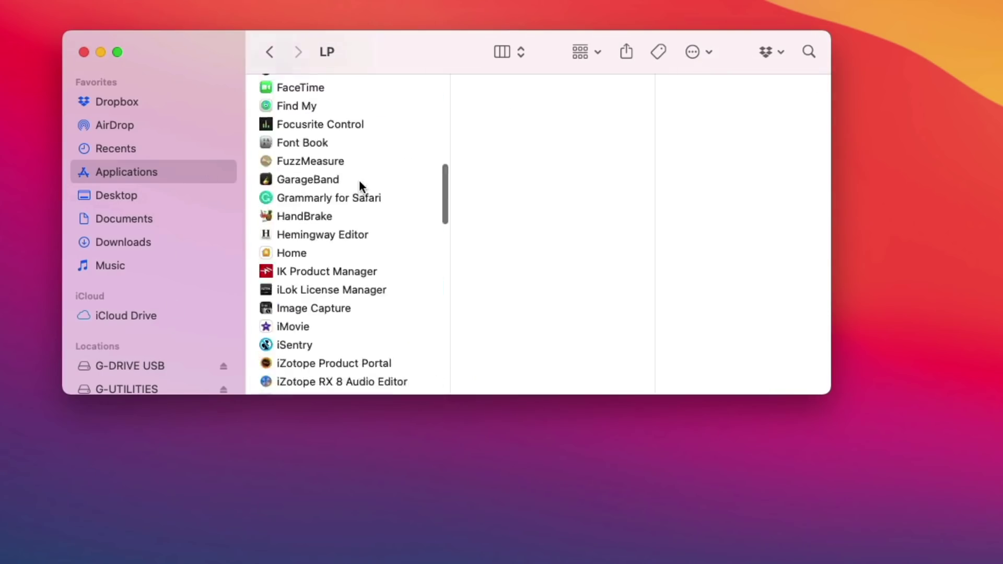
{"action": "left_click_drag", "start_coordinate": [310, 226], "coordinate": [527, 239]}
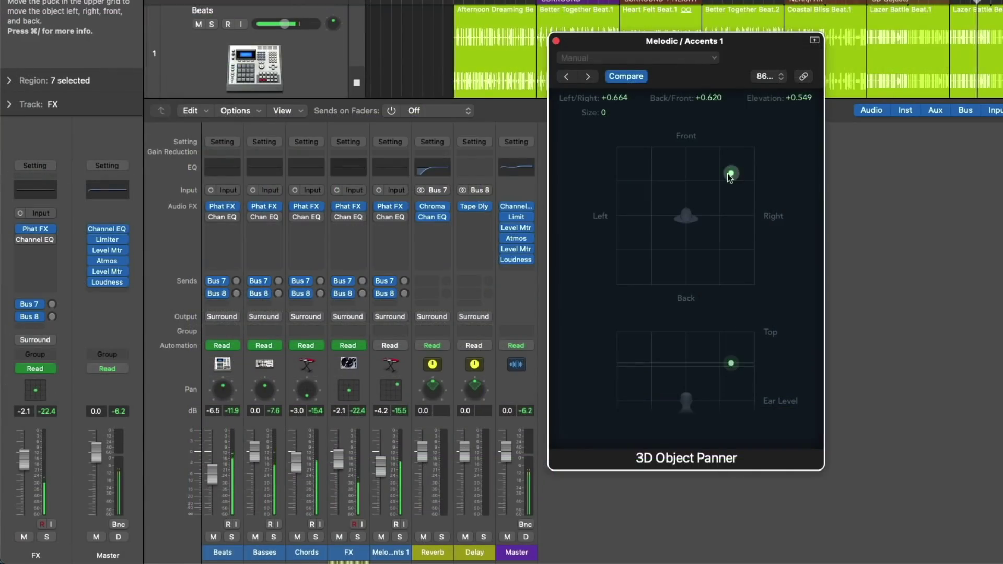
Move the Melodic / Accents 1 object back-left to Left/Right -0.600, Back/Front -0.607
{"action": "left_click_drag", "start_coordinate": [721, 178], "coordinate": [651, 264]}
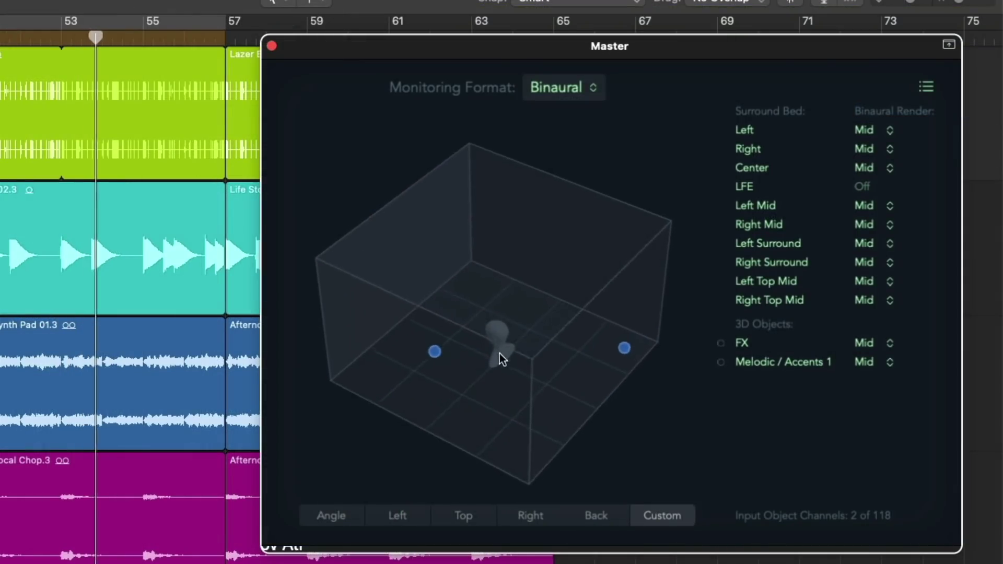
{"action": "left_click_drag", "start_coordinate": [498, 356], "coordinate": [409, 255]}
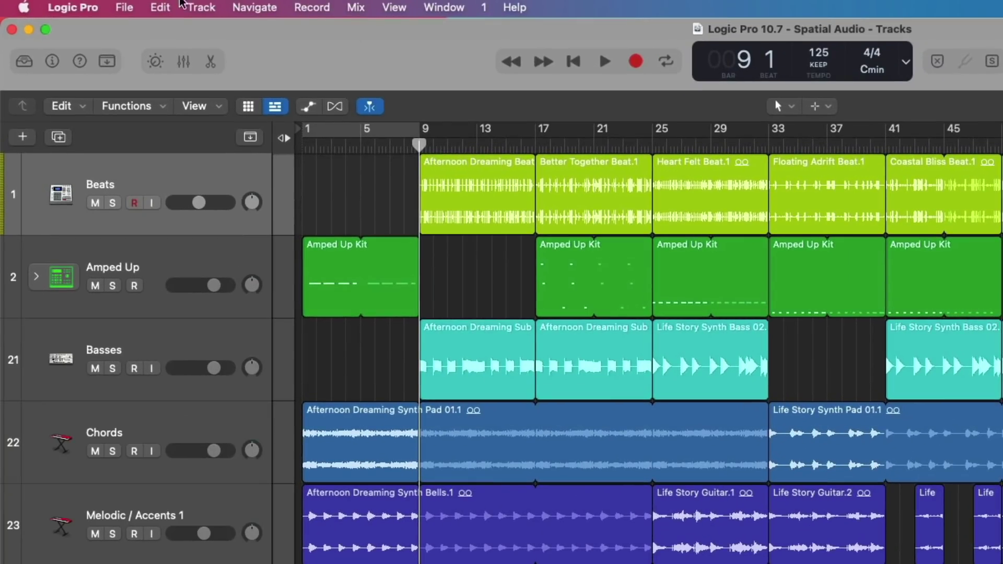
Open Audio Devices preferences, showing a 512-sample buffer and 42.5 ms roundtrip latency
{"action": "left_click", "coordinate": [83, 7]}
{"action": "mouse_move", "coordinate": [86, 58]}
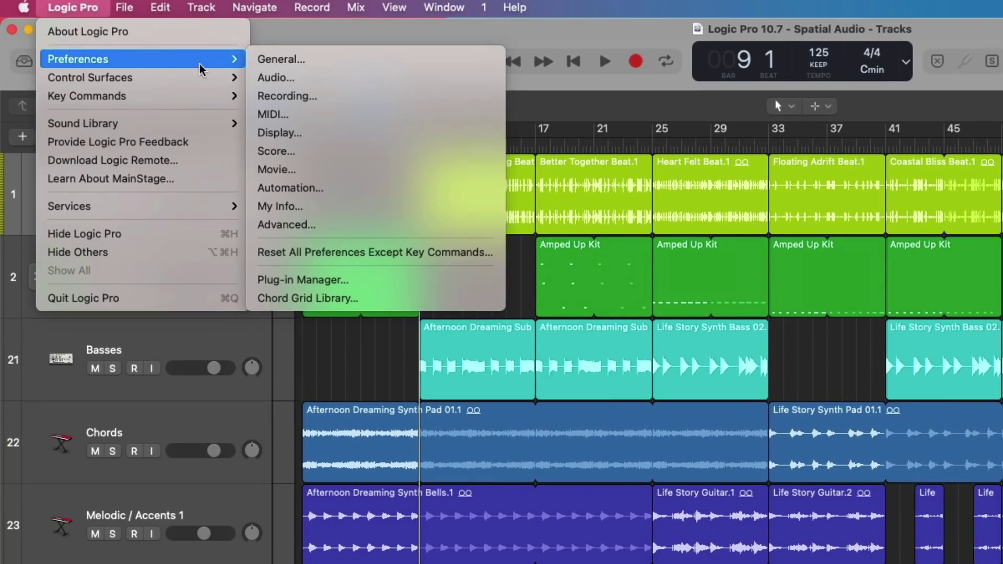
{"action": "left_click", "coordinate": [254, 77]}
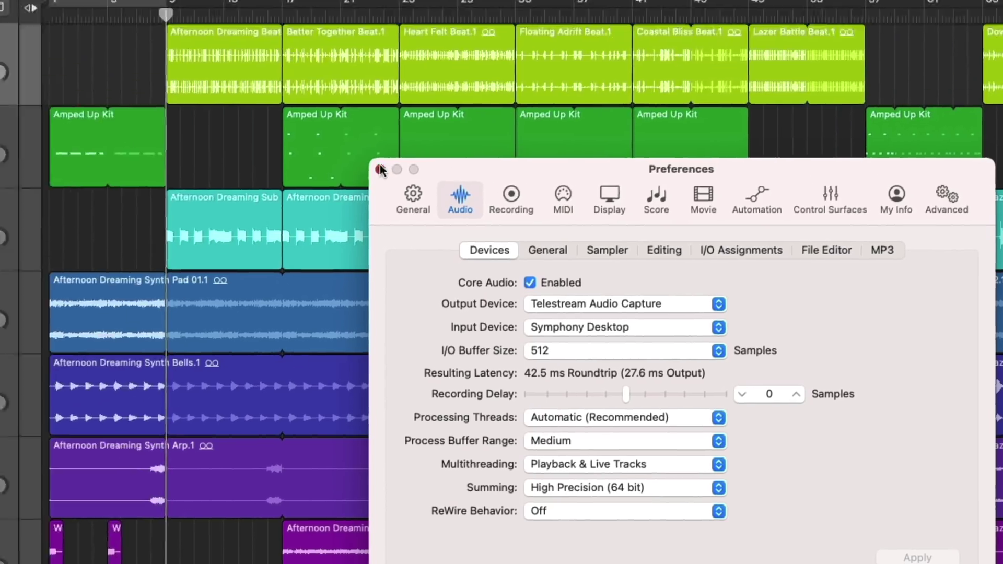
Close preferences and open the project's Dolby Atmos audio settings, leaving Spatial Audio Off
{"action": "left_click", "coordinate": [211, 82]}
{"action": "left_click", "coordinate": [125, 7]}
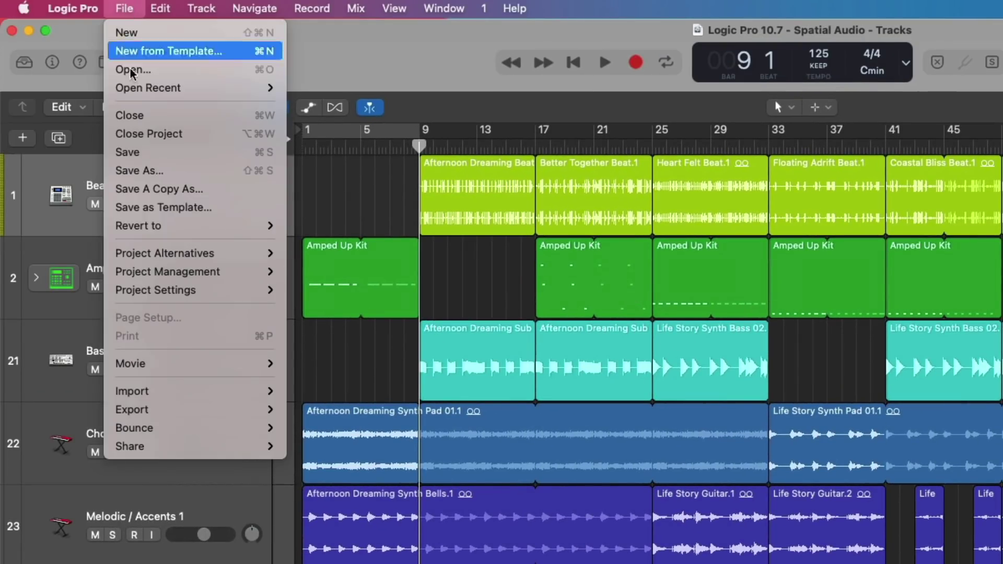
{"action": "mouse_move", "coordinate": [276, 294]}
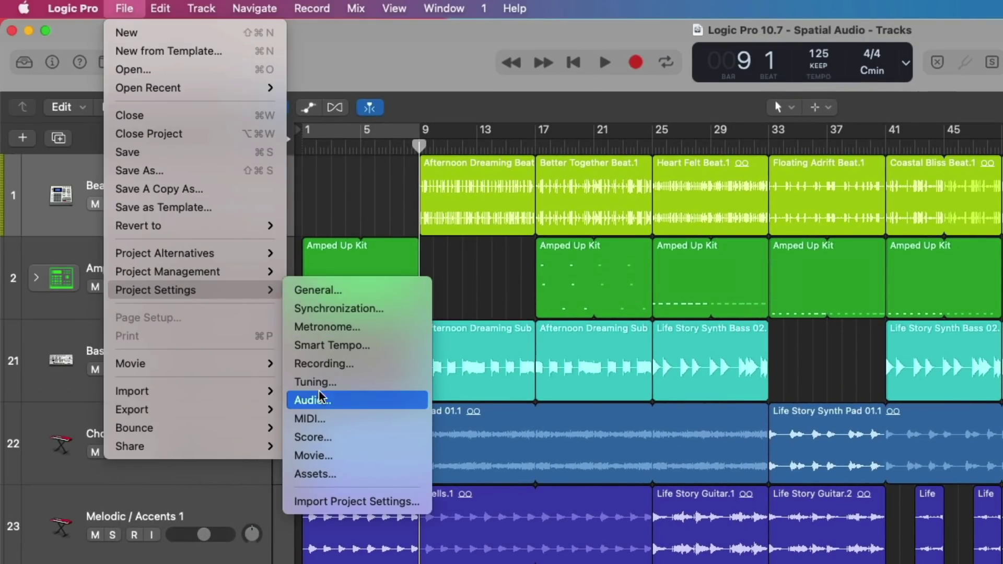
{"action": "left_click", "coordinate": [369, 71]}
{"action": "left_click", "coordinate": [356, 7]}
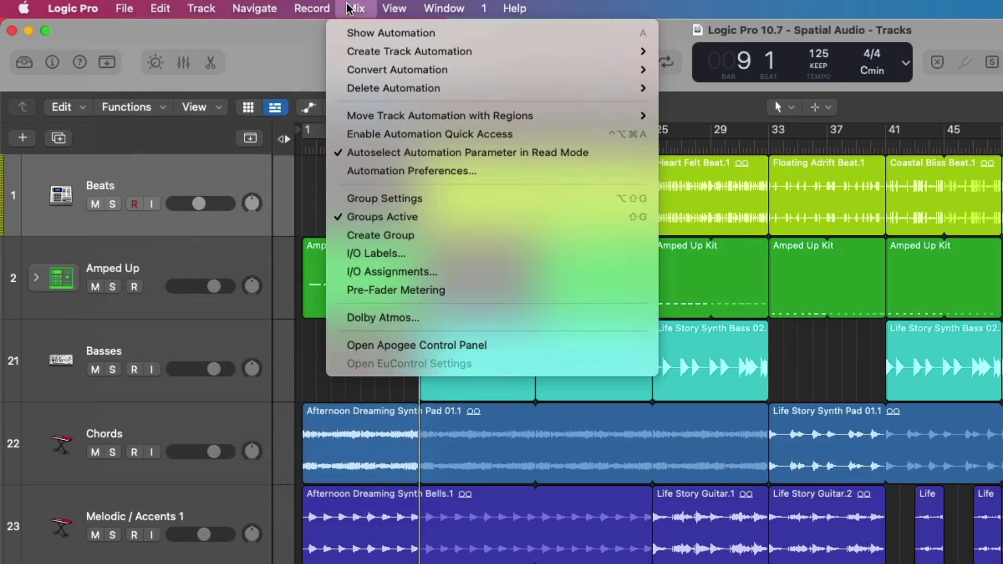
{"action": "left_click", "coordinate": [359, 319]}
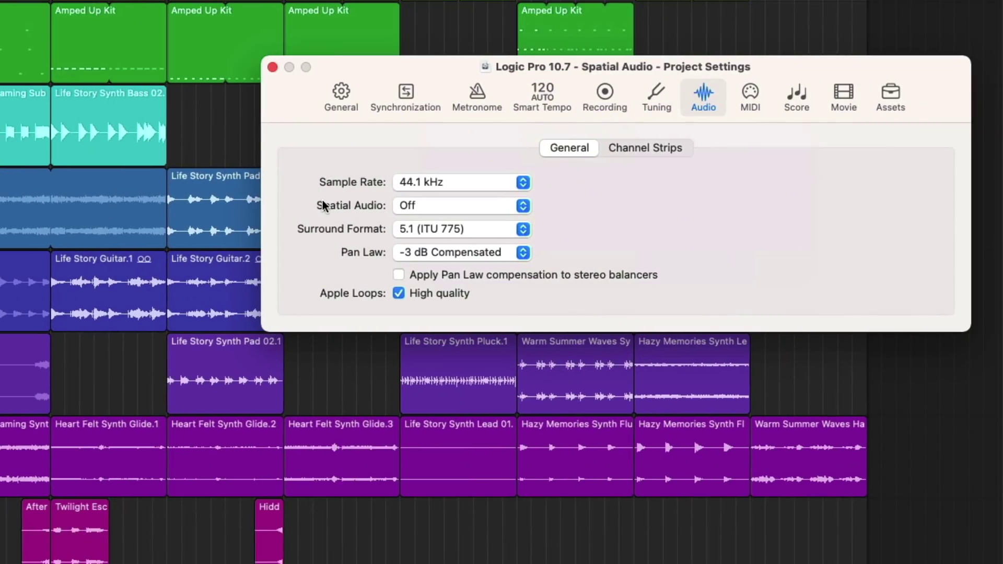
{"action": "left_click", "coordinate": [440, 206]}
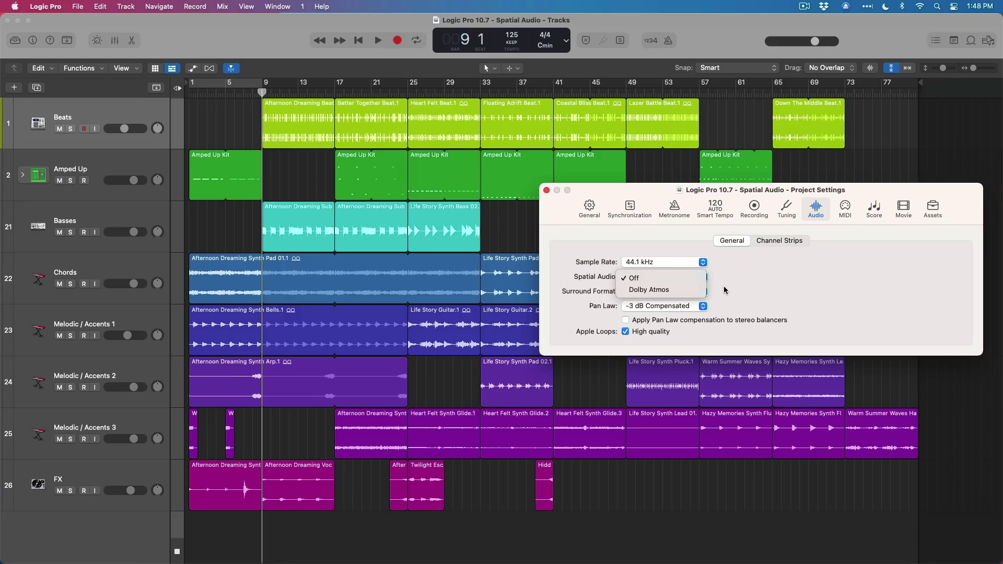
{"action": "left_click", "coordinate": [555, 221]}
Show the mixer and try Dolby Atmos spatial audio, cancelling the 7.1.2 conversion
{"action": "key", "text": "x"}
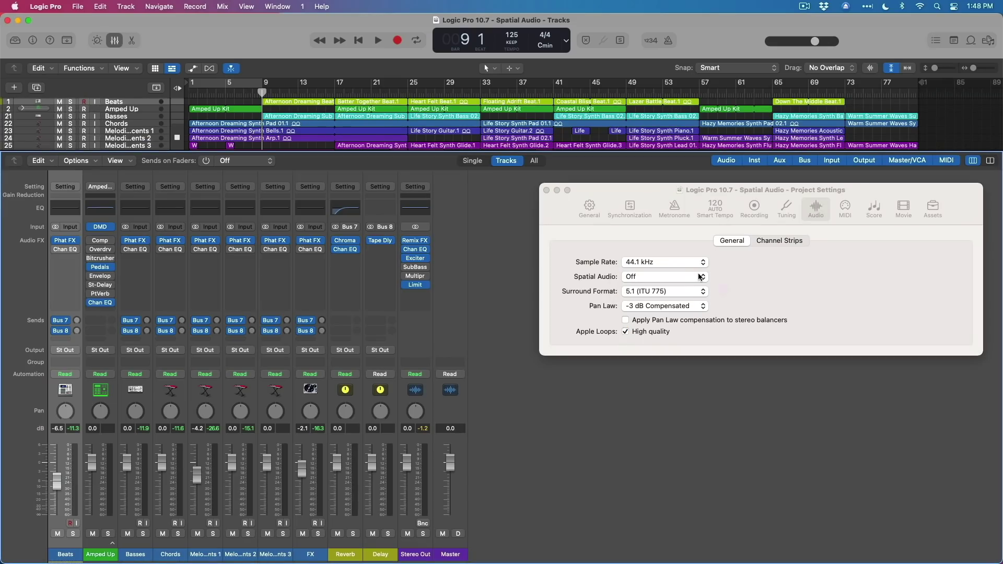
{"action": "left_click", "coordinate": [699, 277]}
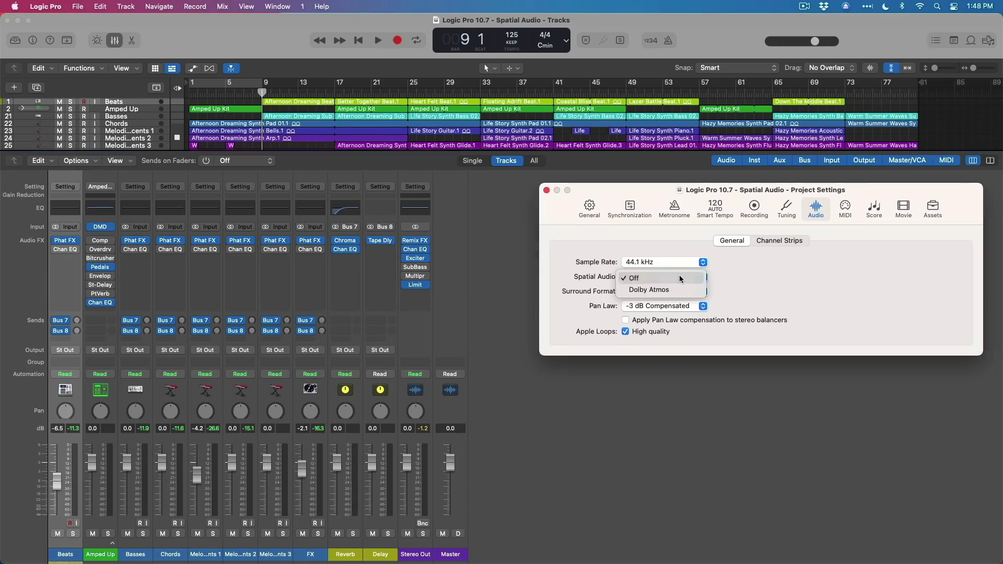
{"action": "left_click", "coordinate": [676, 287]}
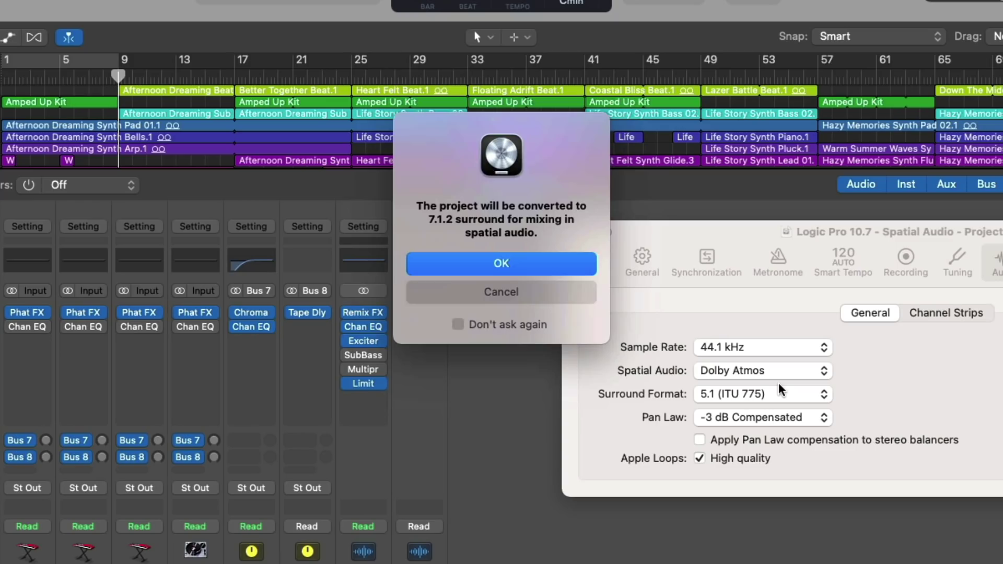
{"action": "left_click", "coordinate": [569, 296]}
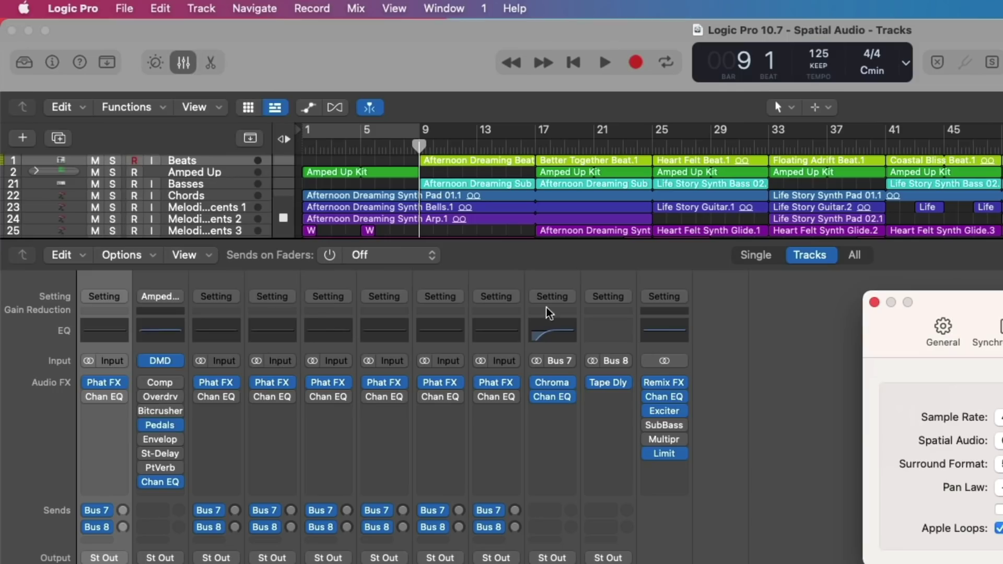
{"action": "left_click", "coordinate": [119, 7]}
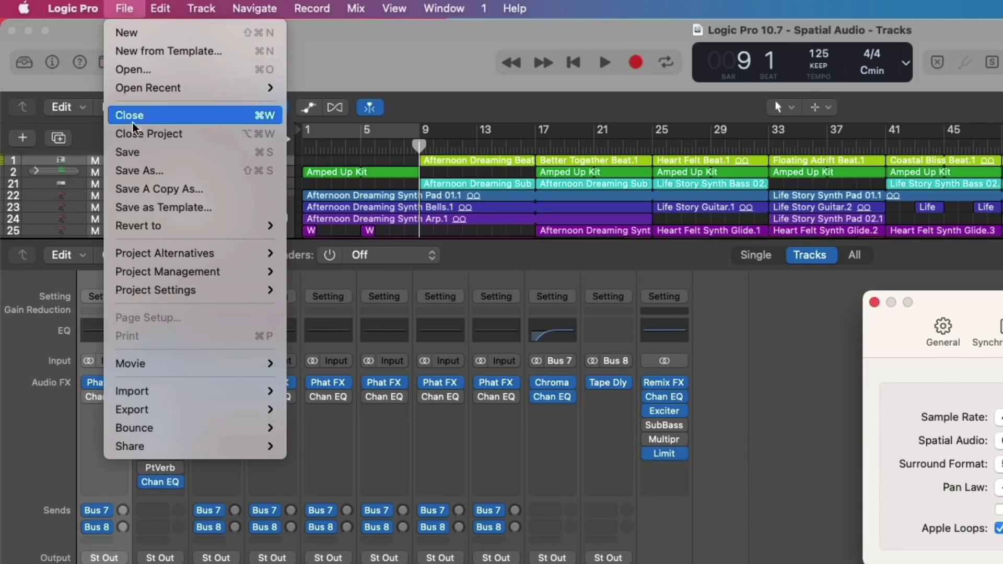
Save a new project alternative named 'Logic Pro 10.7 - Spatial Audio #2'
{"action": "mouse_move", "coordinate": [261, 253]}
{"action": "left_click", "coordinate": [292, 253]}
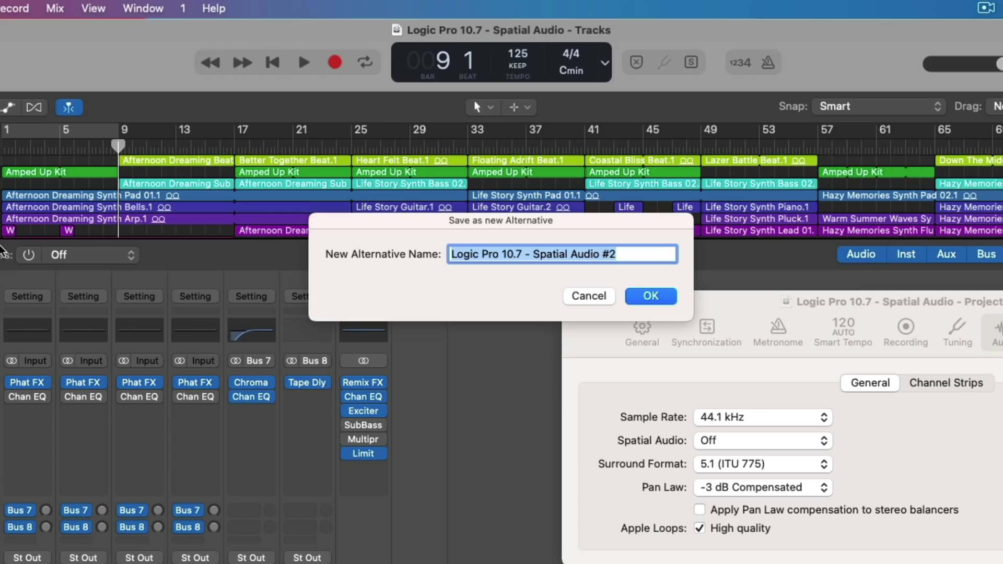
{"action": "left_click", "coordinate": [640, 295]}
Set Spatial Audio to Dolby Atmos and accept the 7.1.2 surround conversion
{"action": "left_click", "coordinate": [719, 302]}
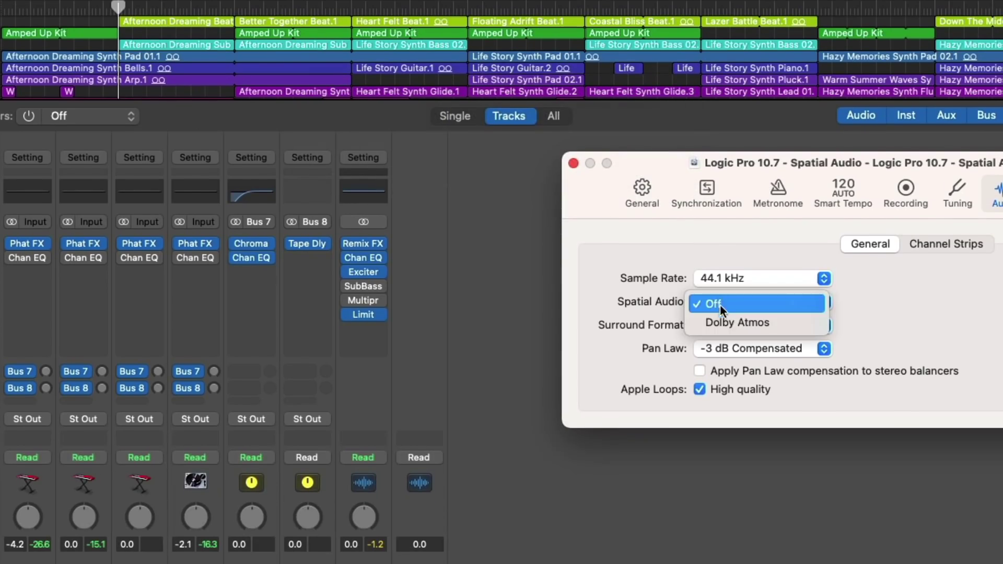
{"action": "left_click", "coordinate": [719, 318]}
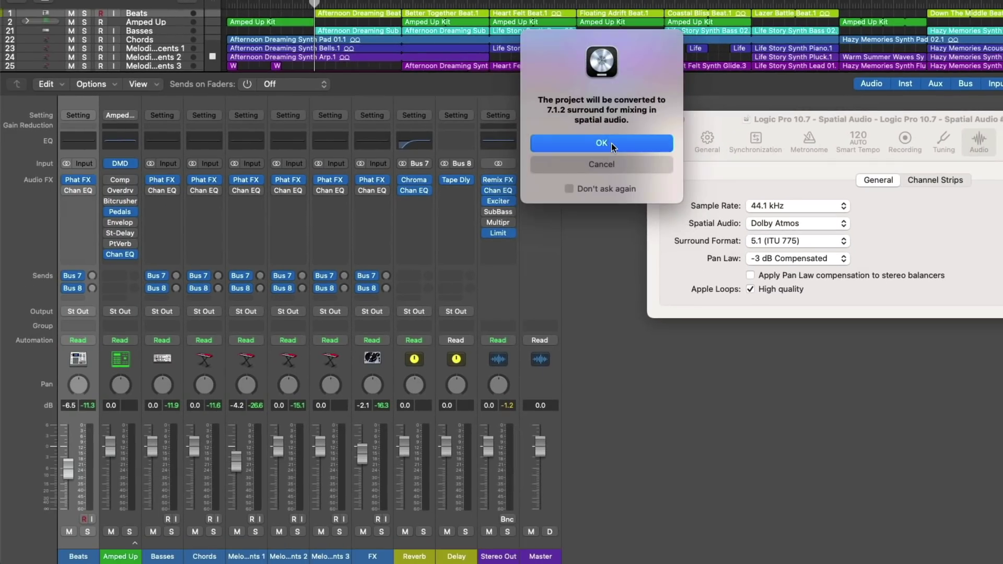
{"action": "left_click", "coordinate": [611, 143]}
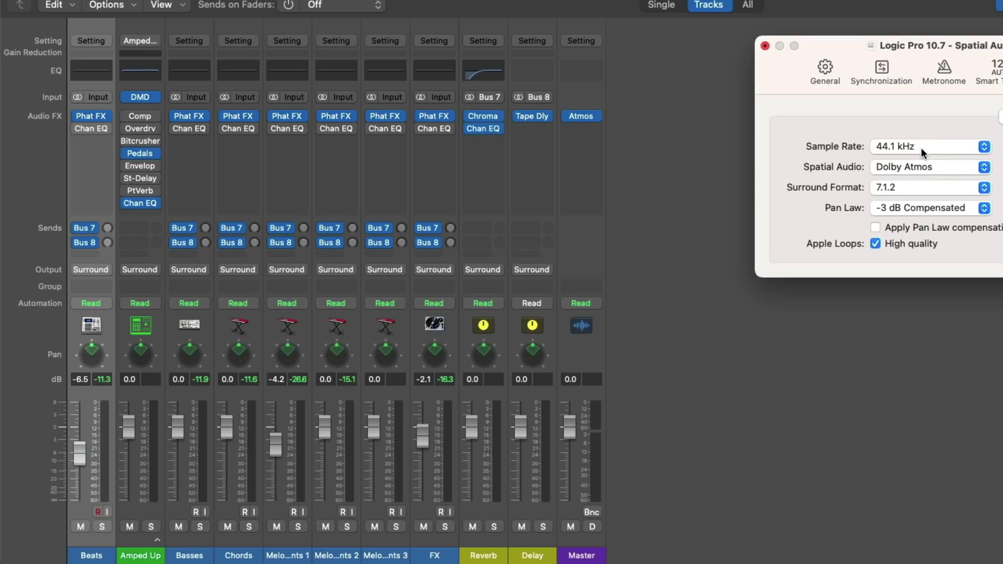
Close project settings and open the Master's Dolby Atmos plug-in window
{"action": "left_click", "coordinate": [765, 46]}
{"action": "left_click", "coordinate": [581, 116]}
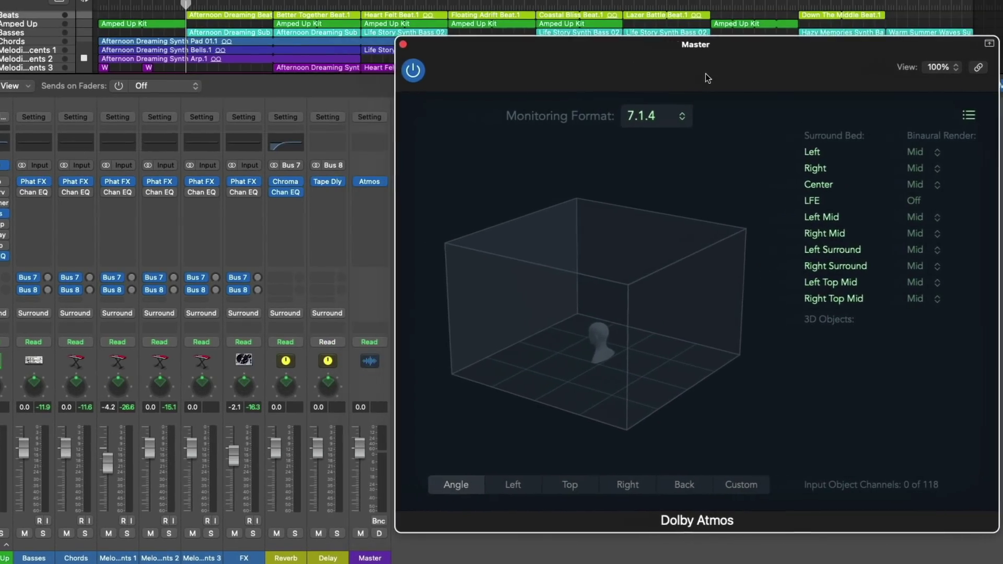
{"action": "left_click_drag", "start_coordinate": [709, 78], "coordinate": [705, 78]}
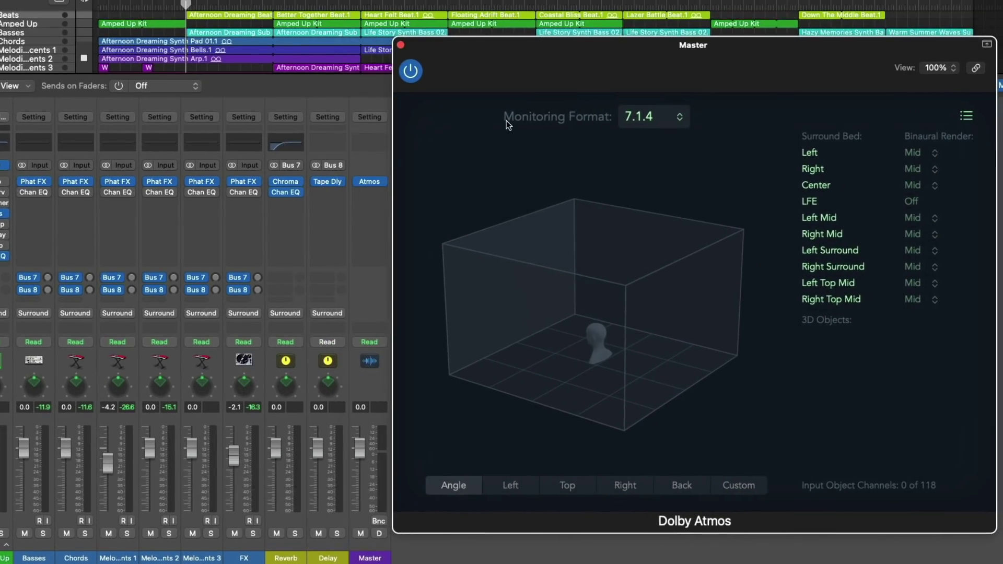
Set the Atmos monitoring format to Binaural and solo the Beats track
{"action": "left_click", "coordinate": [679, 118]}
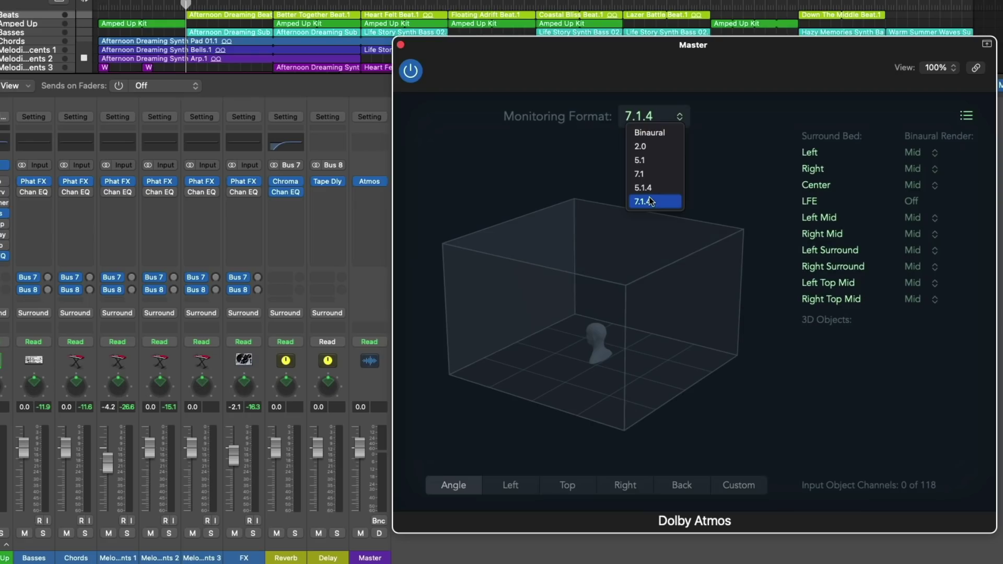
{"action": "left_click", "coordinate": [649, 134]}
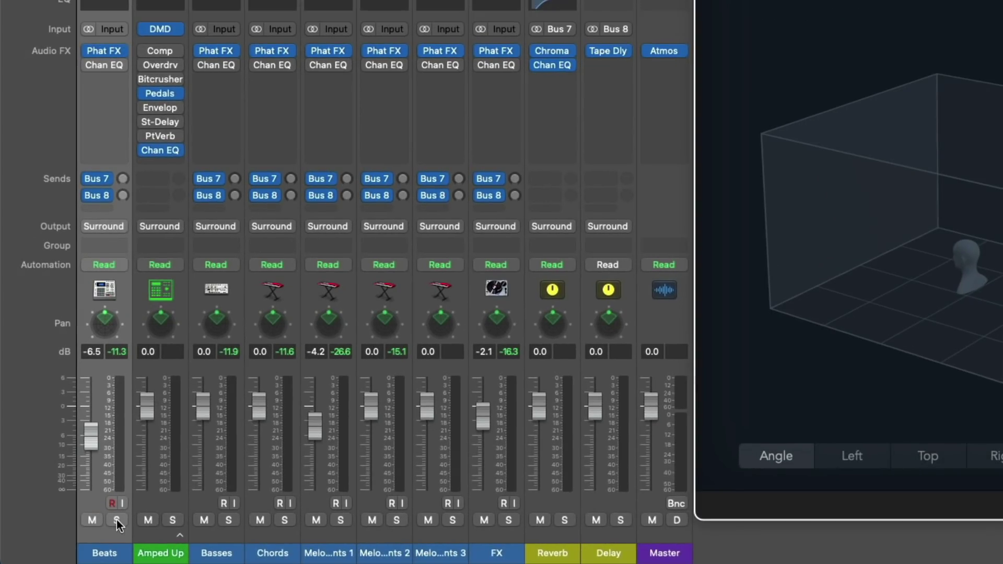
{"action": "left_click", "coordinate": [117, 519]}
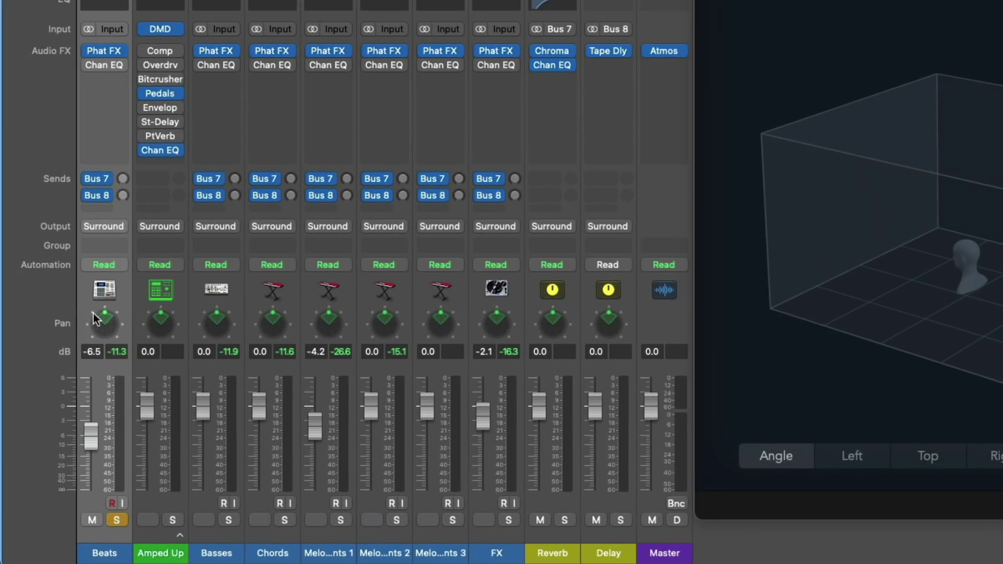
Switch the Beats track's pan control to the 3D Object Panner
{"action": "right_click", "coordinate": [105, 325]}
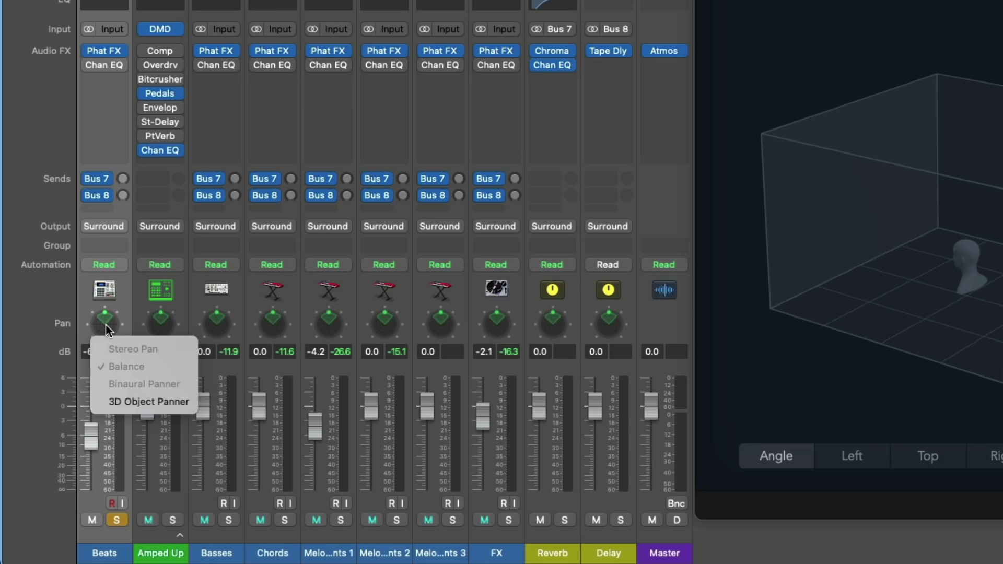
{"action": "left_click", "coordinate": [118, 401]}
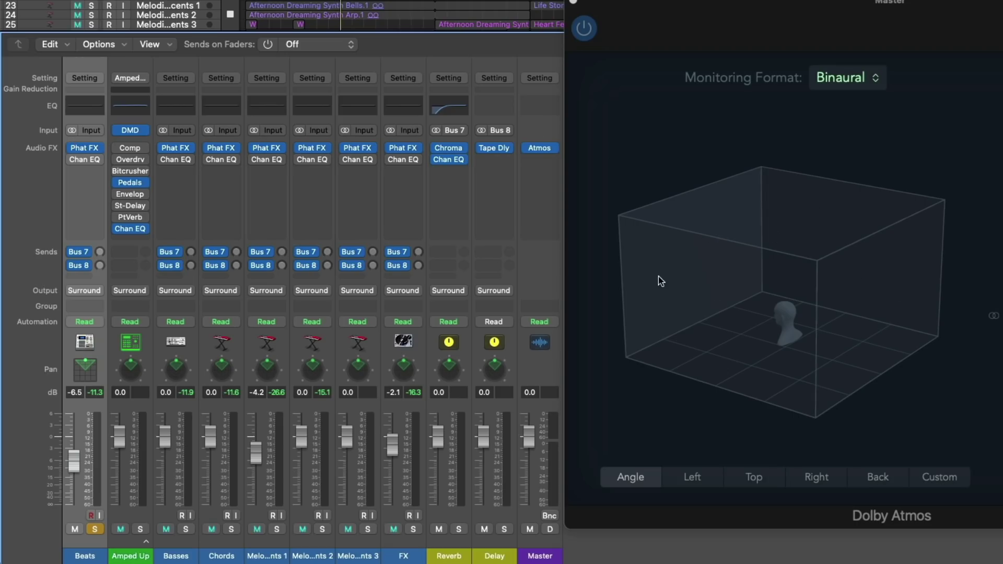
Start playback and move the Beats object toward the upper right of the 3D room
{"action": "key", "text": "space"}
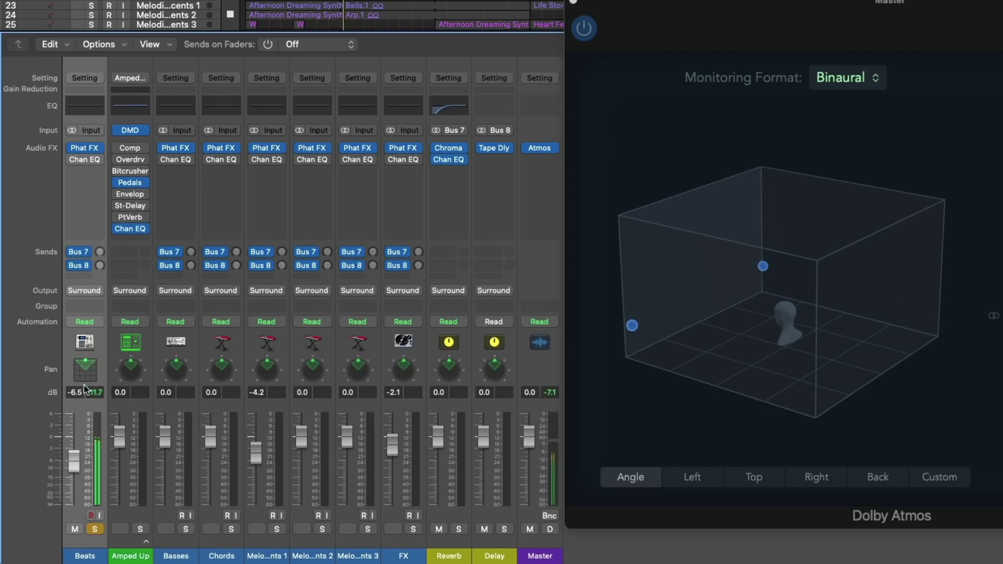
{"action": "mouse_move", "coordinate": [86, 368]}
{"action": "left_mouse_down"}
{"action": "mouse_move", "coordinate": [95, 360]}
{"action": "mouse_move", "coordinate": [82, 375]}
{"action": "mouse_move", "coordinate": [81, 357]}
{"action": "left_mouse_up"}
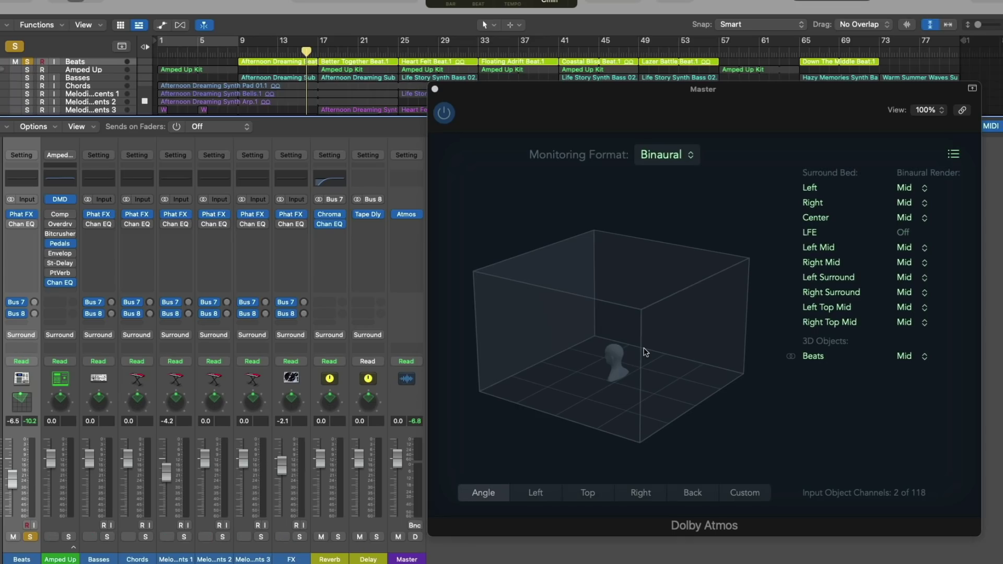
View the Atmos room from the Left, Top, Right and Back, then rotate it freely
{"action": "left_click", "coordinate": [535, 493]}
{"action": "left_click", "coordinate": [590, 494]}
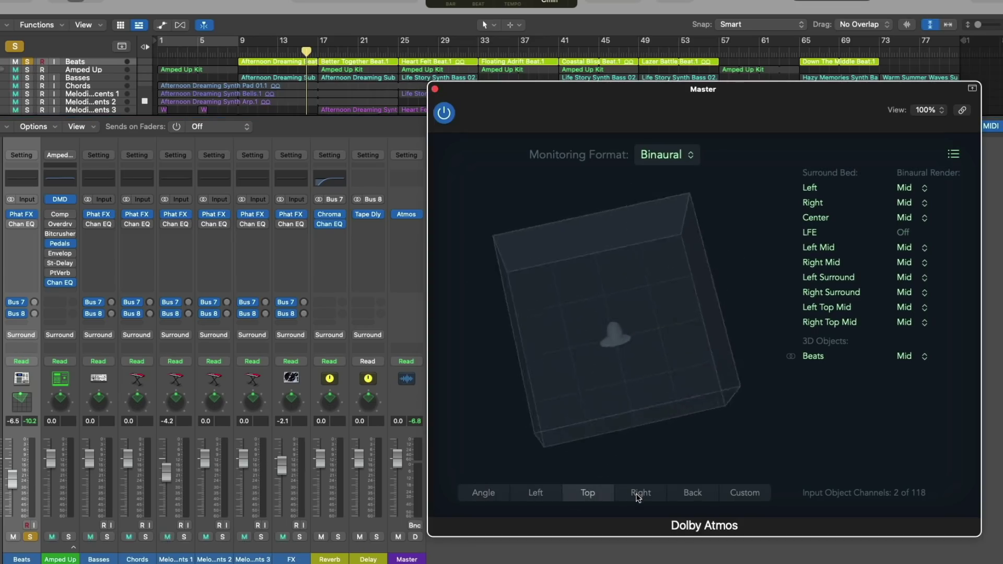
{"action": "left_click", "coordinate": [641, 495]}
{"action": "left_click", "coordinate": [693, 496]}
{"action": "left_click_drag", "start_coordinate": [575, 390], "coordinate": [686, 358]}
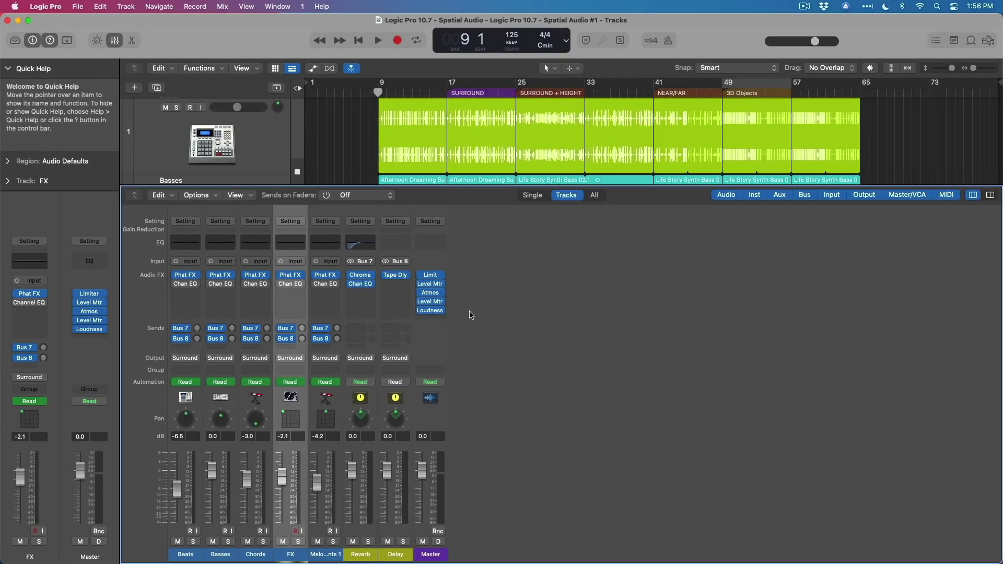
Hide the mixer, select the Basses and Chords tracks, then show the mixer again
{"action": "key", "text": "x"}
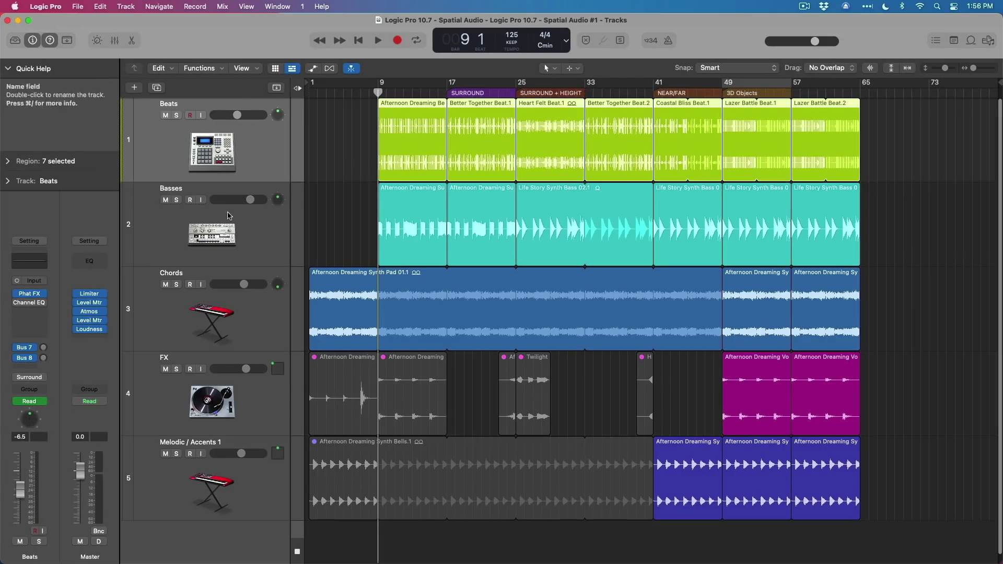
{"action": "left_click", "coordinate": [228, 254]}
{"action": "left_click", "coordinate": [222, 313]}
{"action": "key", "text": "x"}
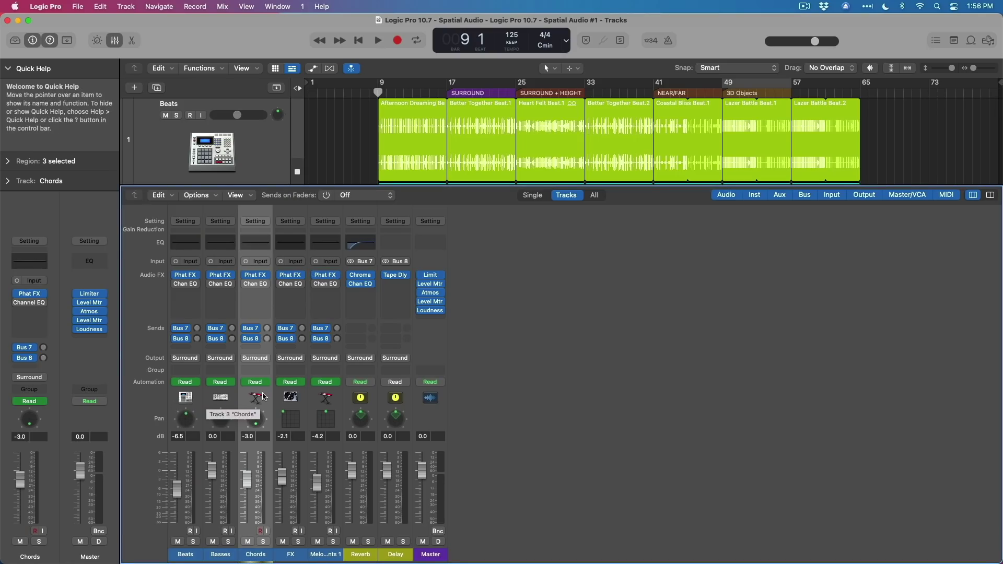
Hide the mixer and play the five-track project
{"action": "key", "text": "x"}
{"action": "key", "text": "x"}
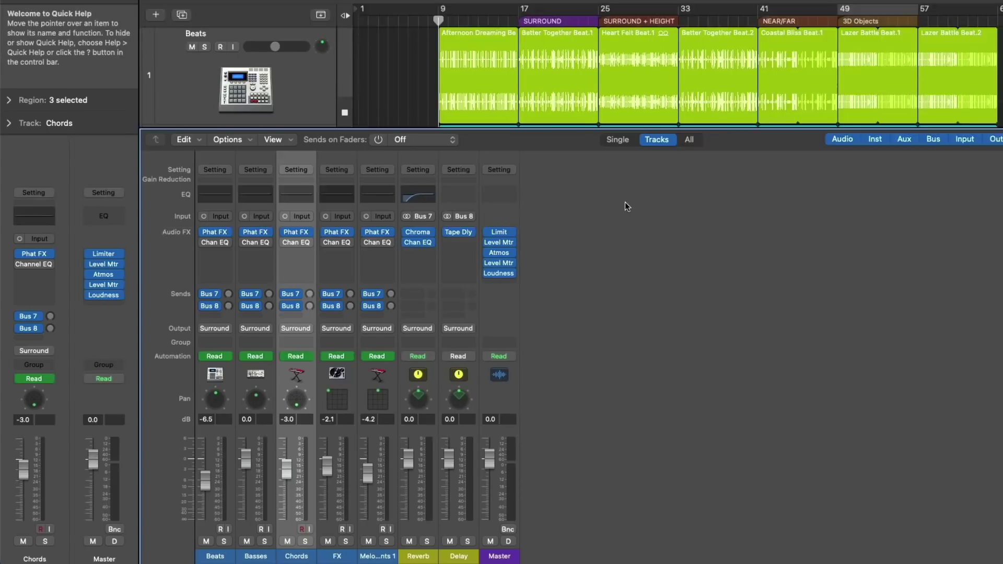
{"action": "key", "text": "space"}
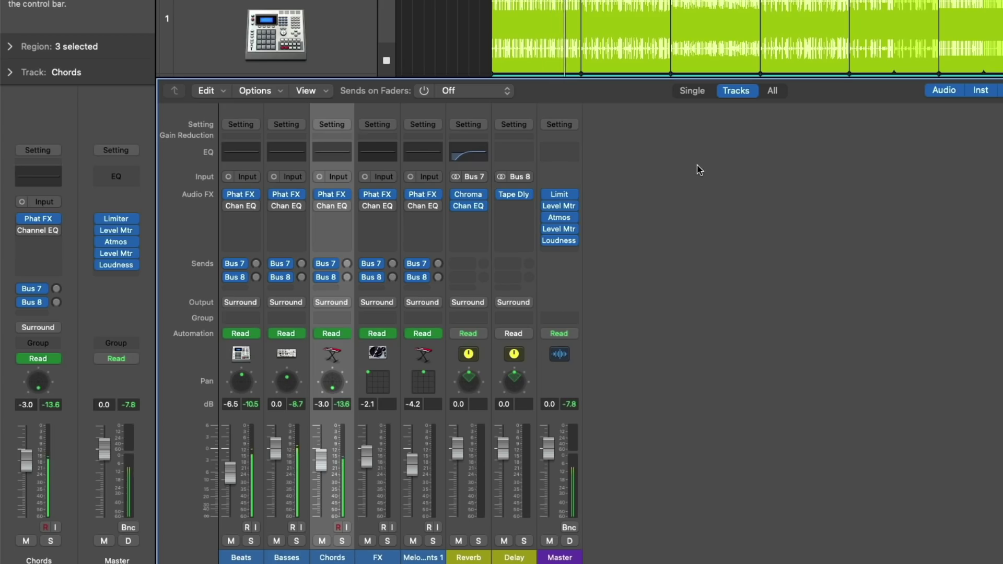
{"action": "key", "text": "x"}
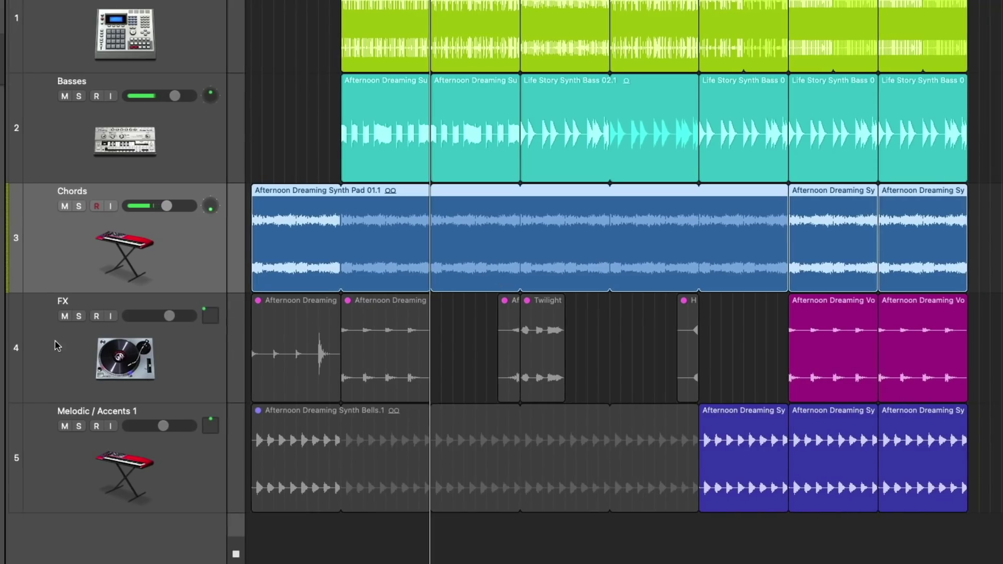
Solo the FX and Melodic / Accents 1 tracks and jump the playhead to the next section
{"action": "left_click", "coordinate": [78, 316]}
{"action": "left_click", "coordinate": [79, 427]}
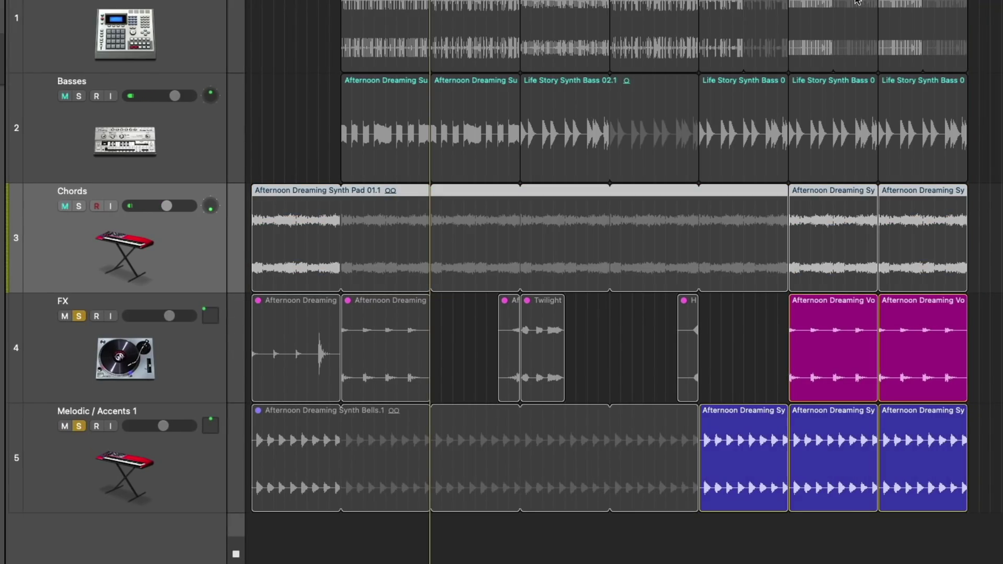
{"action": "key", "text": "alt+period"}
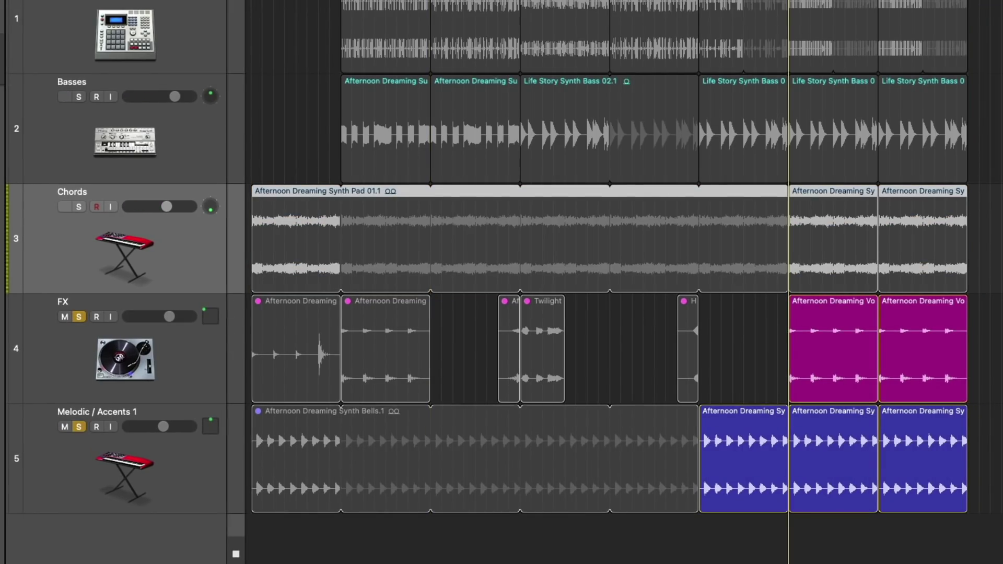
Select the FX track, show and hide automation curves, and reopen the mixer
{"action": "left_click", "coordinate": [204, 356]}
{"action": "key", "text": "a"}
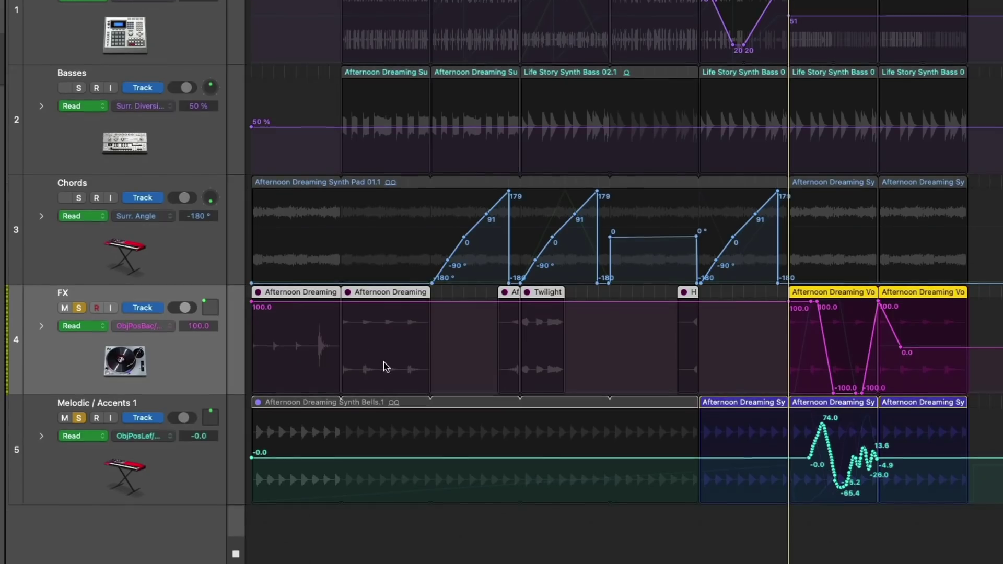
{"action": "key", "text": "a"}
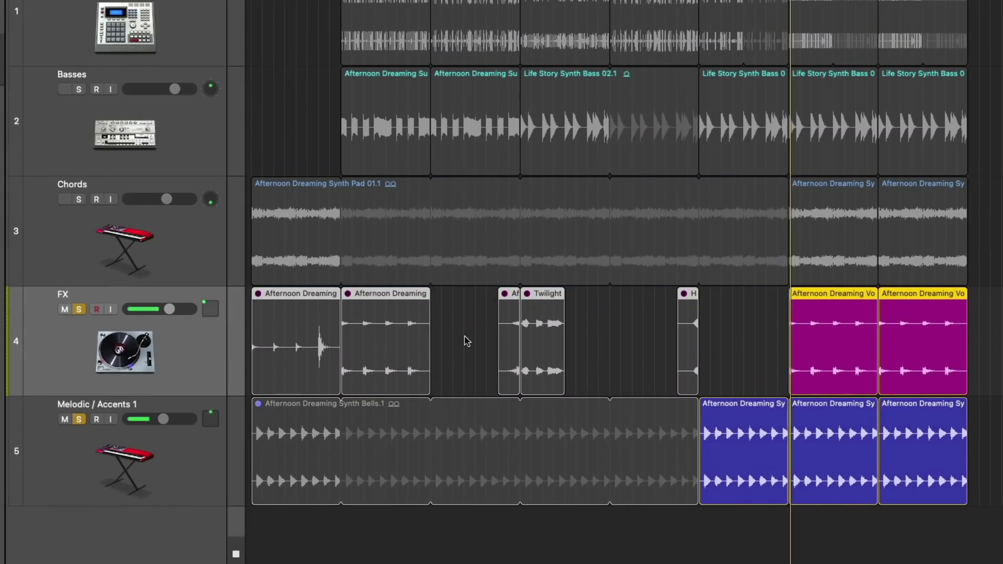
{"action": "key", "text": "x"}
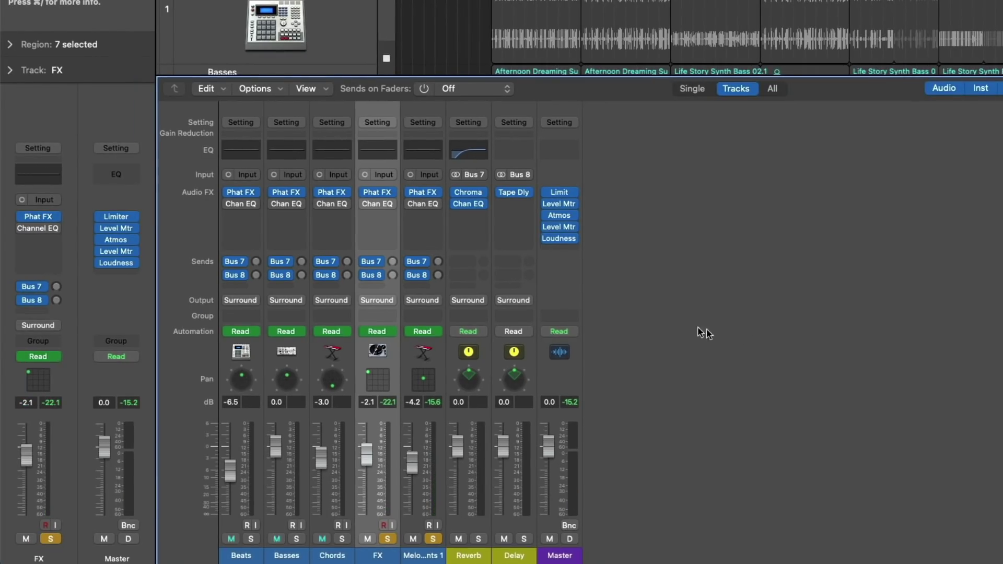
Open the Chords pan mode choices and dismiss them without changing anything
{"action": "right_click", "coordinate": [329, 386]}
{"action": "left_click", "coordinate": [852, 310]}
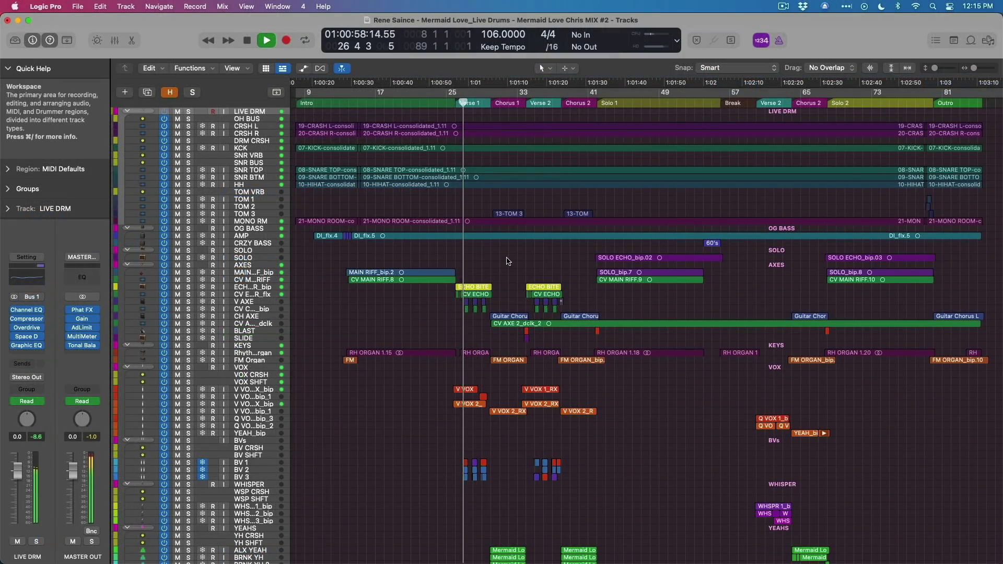
Bounce the Mermaid Love mix as a 24-bit PCM Wave file to the Bounces folder
{"action": "key", "text": "v"}
{"action": "left_click_drag", "start_coordinate": [533, 186], "coordinate": [472, 132]}
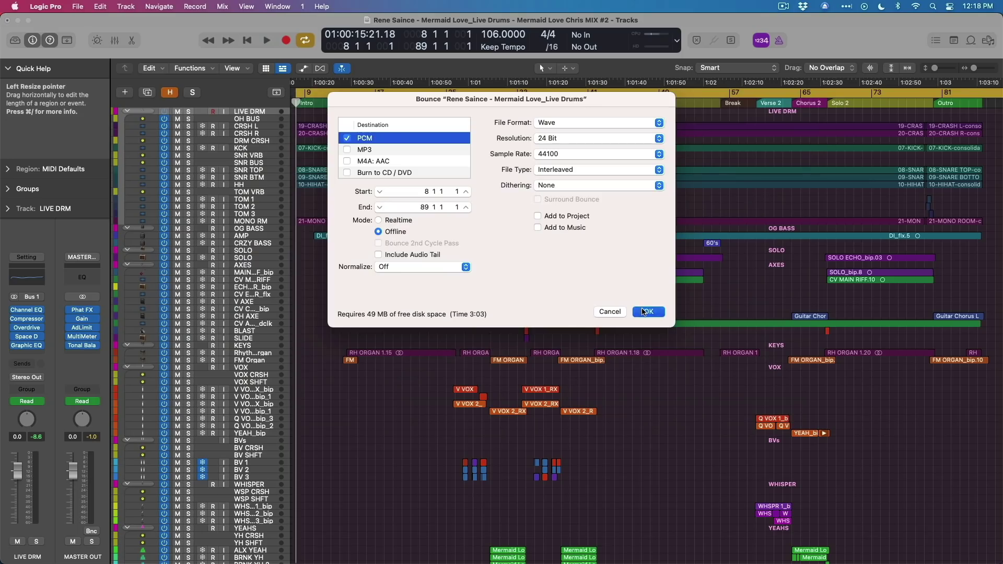
{"action": "left_click", "coordinate": [647, 311]}
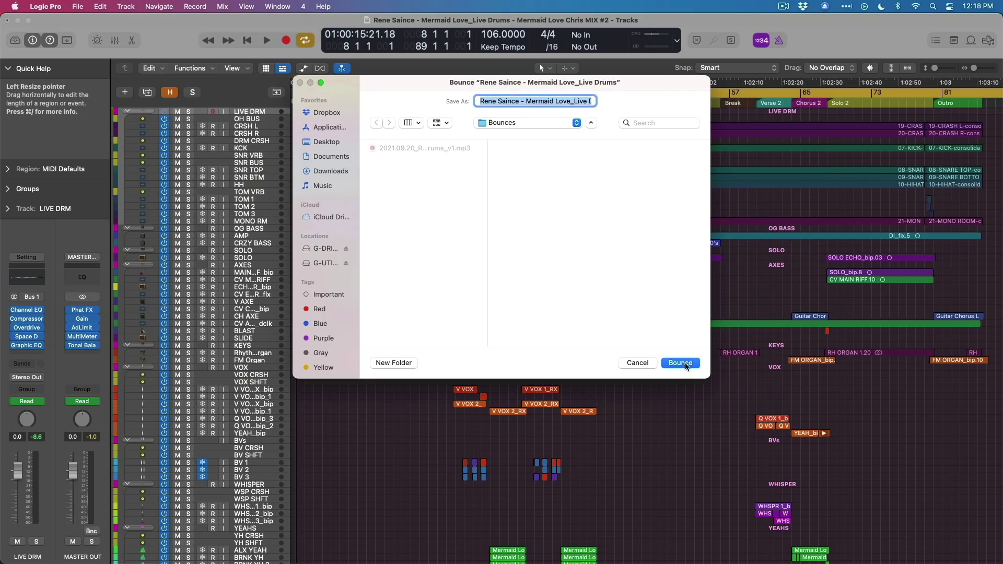
{"action": "left_click", "coordinate": [680, 362]}
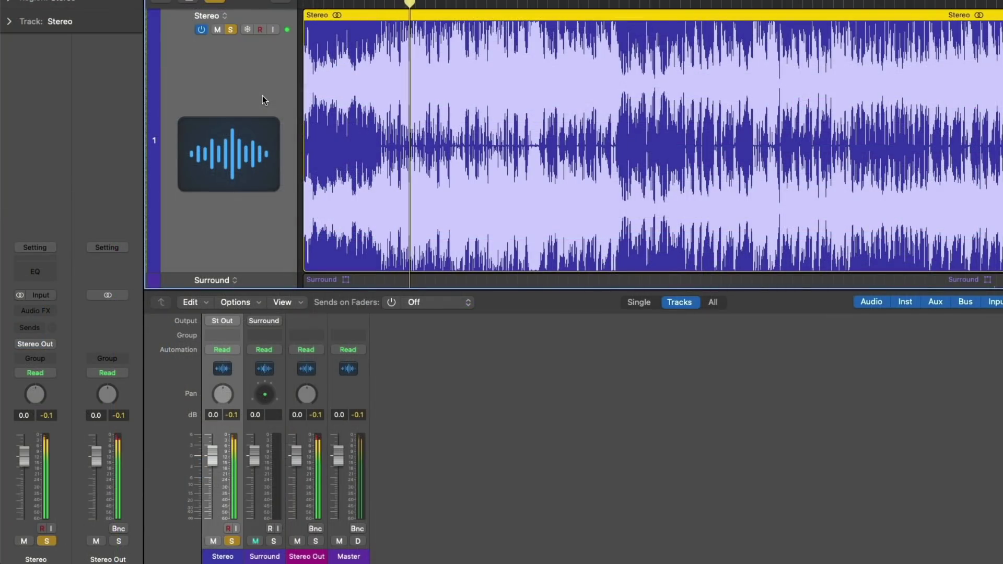
Solo the Surround comparison track
{"action": "scroll", "coordinate": [262, 95], "scroll_direction": "down", "scroll_amount": 5}
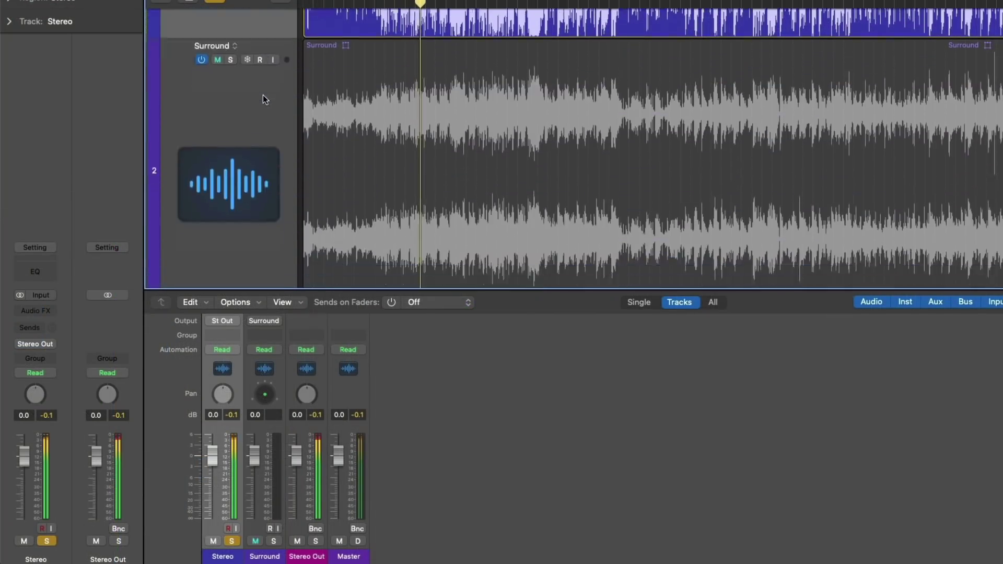
{"action": "scroll", "coordinate": [262, 95], "scroll_direction": "down", "scroll_amount": 1}
{"action": "left_click", "coordinate": [230, 31]}
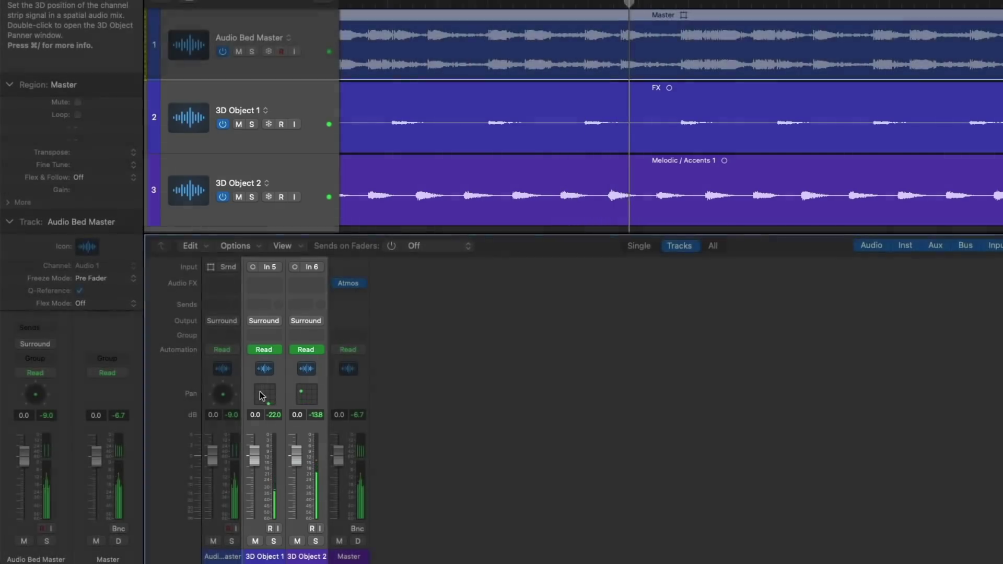
Open 3D Object 1's object panner and expand its position automation lanes
{"action": "double_click", "coordinate": [260, 392]}
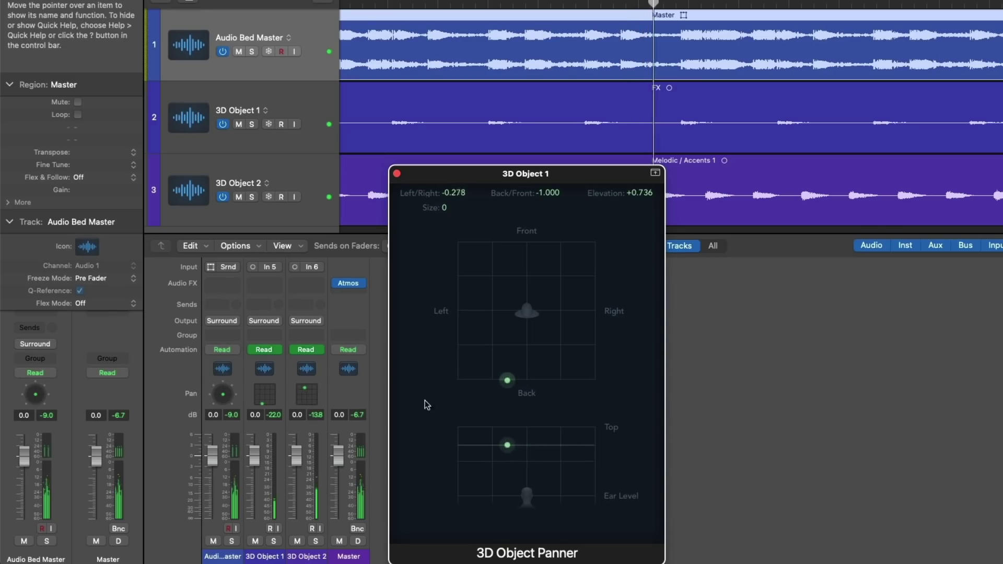
{"action": "key", "text": "a"}
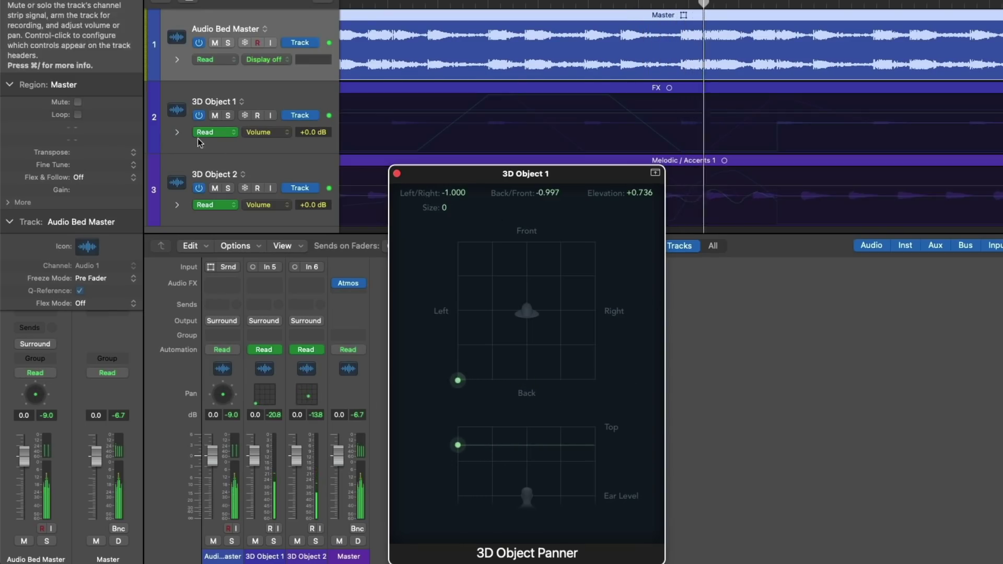
{"action": "left_click", "coordinate": [177, 132]}
{"action": "scroll", "coordinate": [828, 131], "scroll_direction": "down", "scroll_amount": 3}
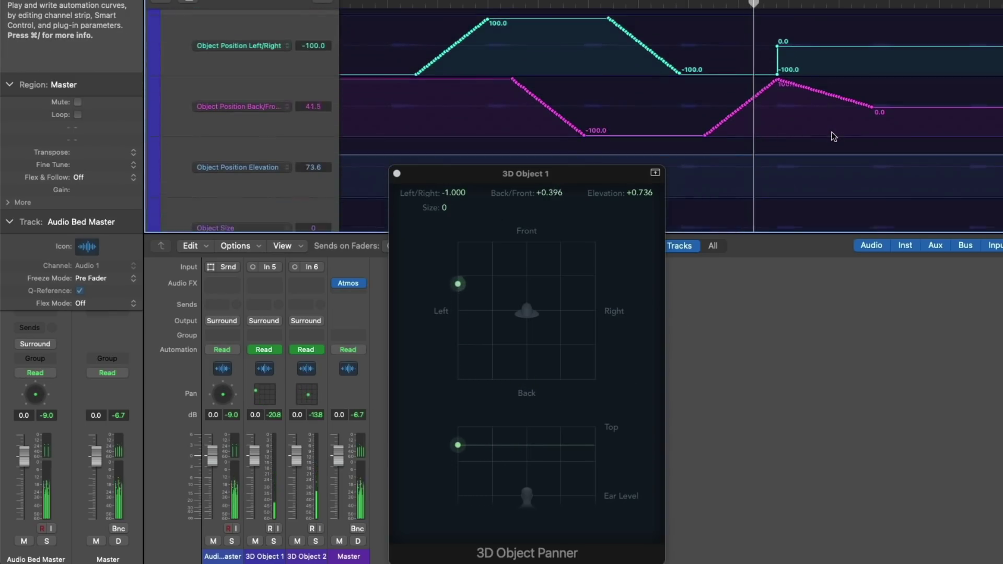
{"action": "scroll", "coordinate": [833, 137], "scroll_direction": "up", "scroll_amount": 1}
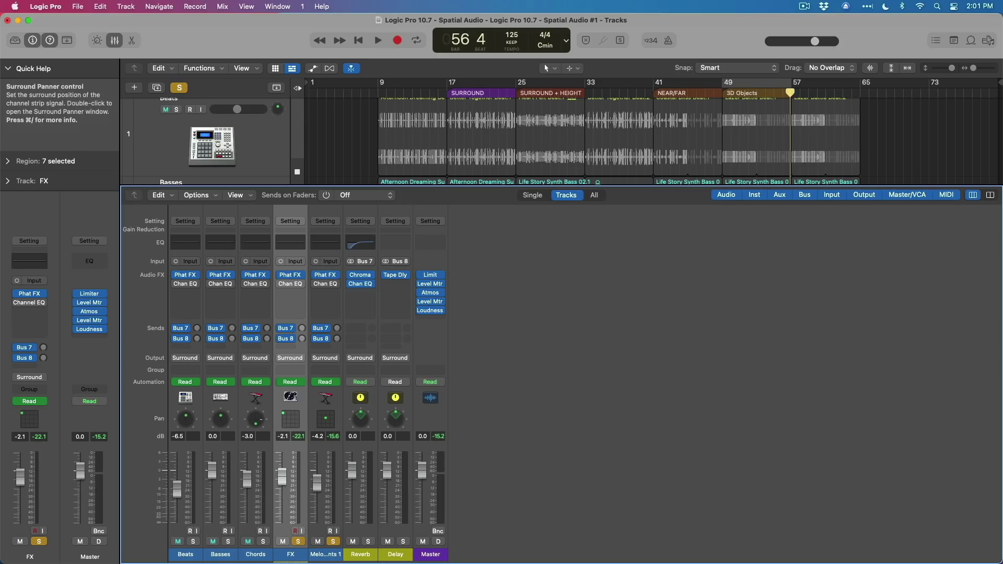
Open the Chords and FX panners side by side and pan Chords to -65° with 0.38 diversity
{"action": "double_click", "coordinate": [261, 421]}
{"action": "double_click", "coordinate": [291, 418]}
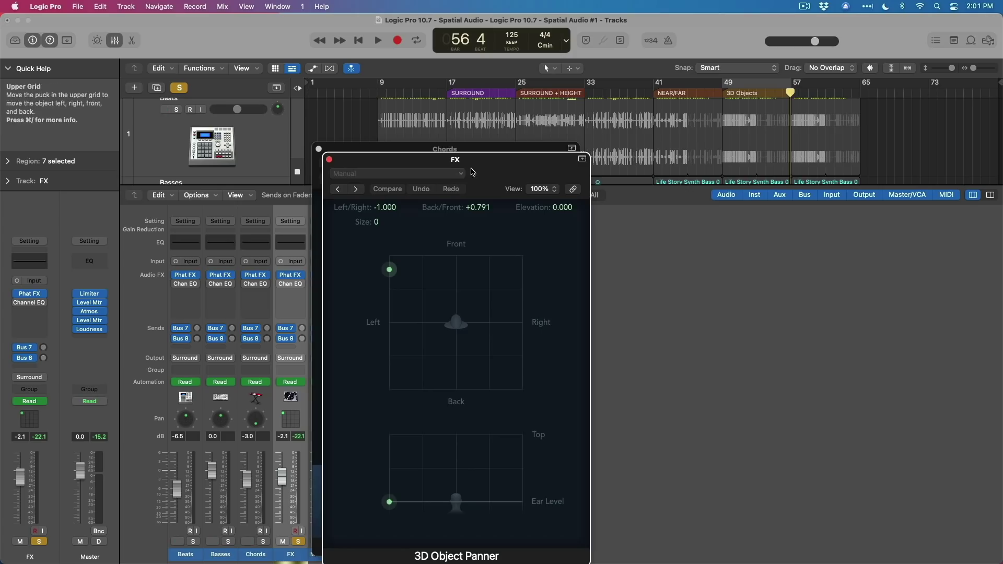
{"action": "left_click_drag", "start_coordinate": [514, 157], "coordinate": [948, 152]}
{"action": "left_click_drag", "start_coordinate": [470, 149], "coordinate": [615, 140]}
{"action": "left_click_drag", "start_coordinate": [951, 141], "coordinate": [925, 140]}
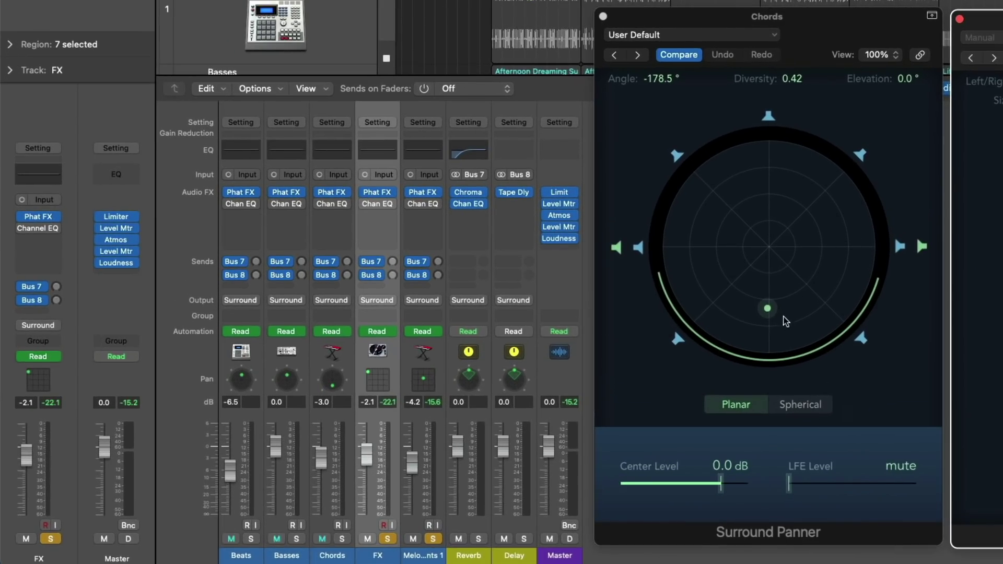
{"action": "left_click_drag", "start_coordinate": [767, 308], "coordinate": [710, 225]}
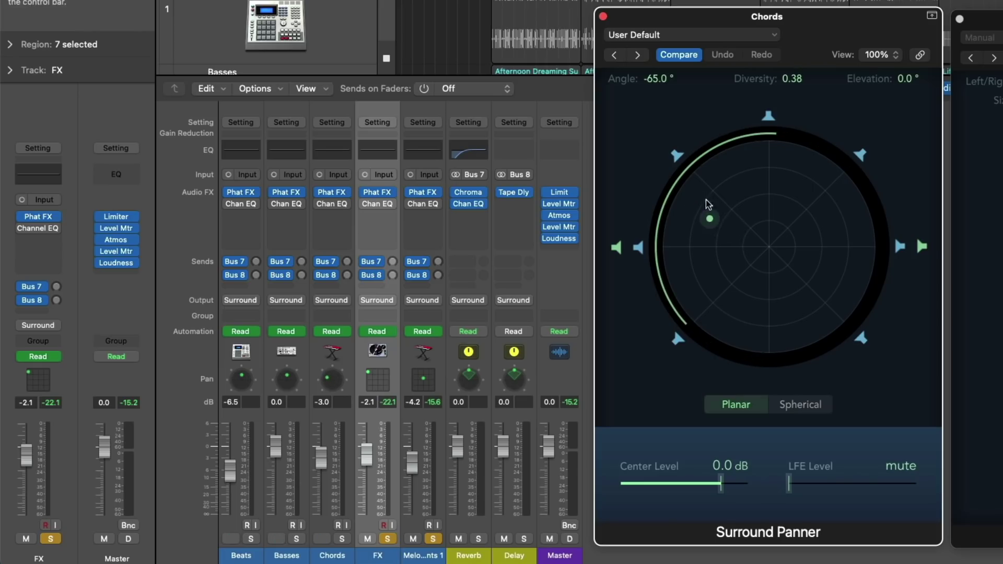
Pan Chords spherically to +20° at 88° elevation and centre the FX object at +0.736 elevation
{"action": "left_click", "coordinate": [788, 406]}
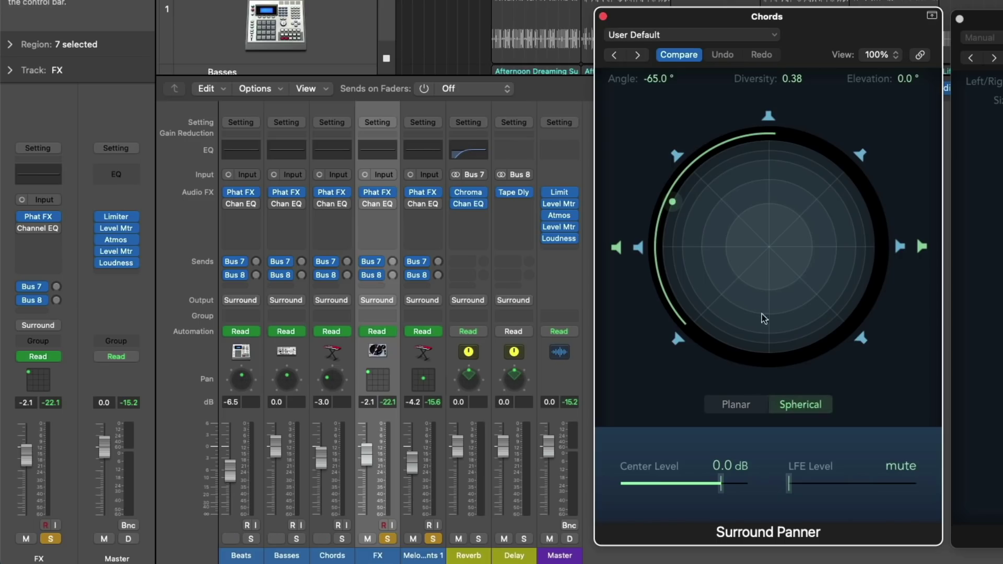
{"action": "left_click_drag", "start_coordinate": [684, 204], "coordinate": [770, 245]}
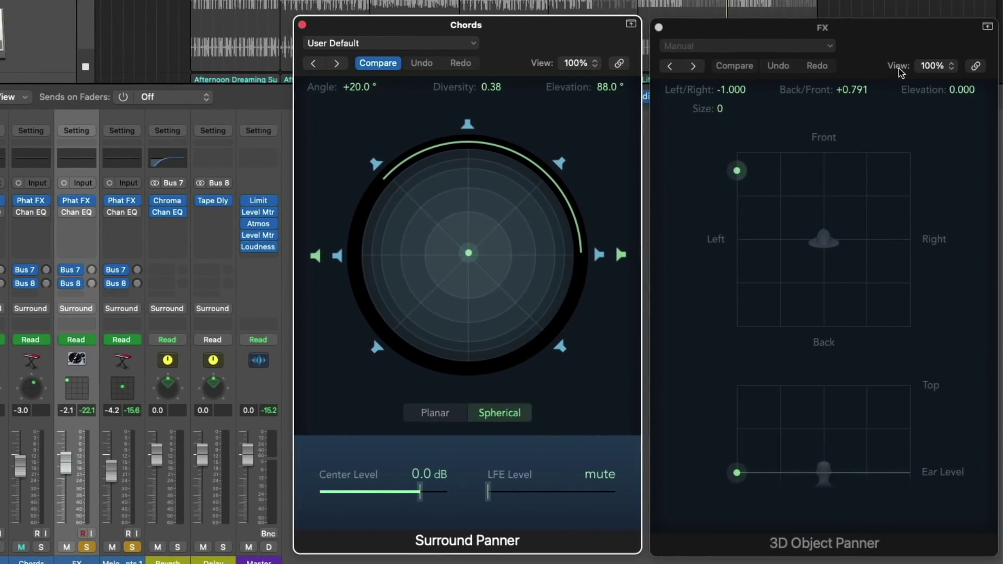
{"action": "left_click", "coordinate": [896, 68]}
{"action": "left_click_drag", "start_coordinate": [738, 169], "coordinate": [891, 240]}
{"action": "left_click_drag", "start_coordinate": [882, 482], "coordinate": [819, 410]}
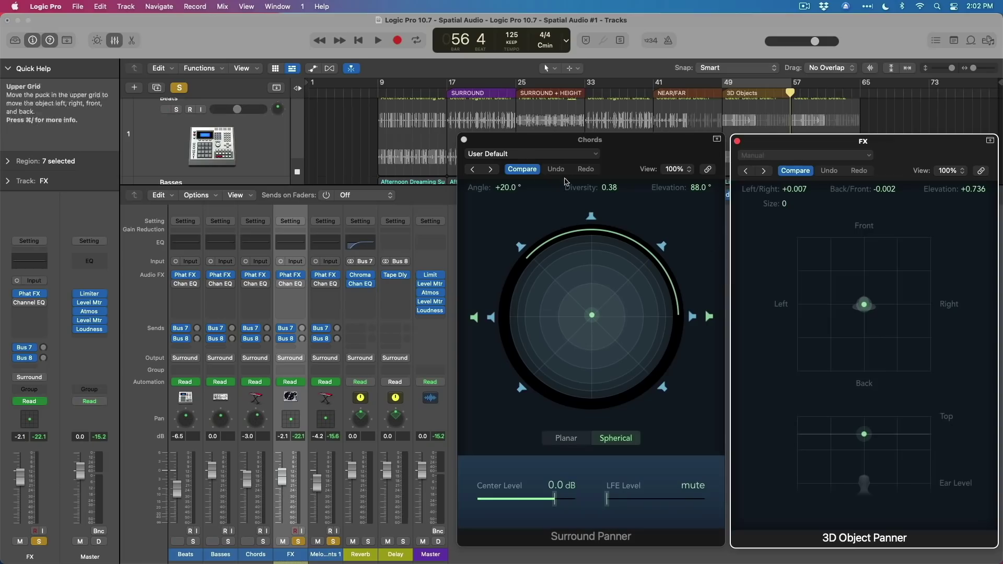
Close the panner windows and mixer, and move the playhead to bar 17
{"action": "key", "text": "v"}
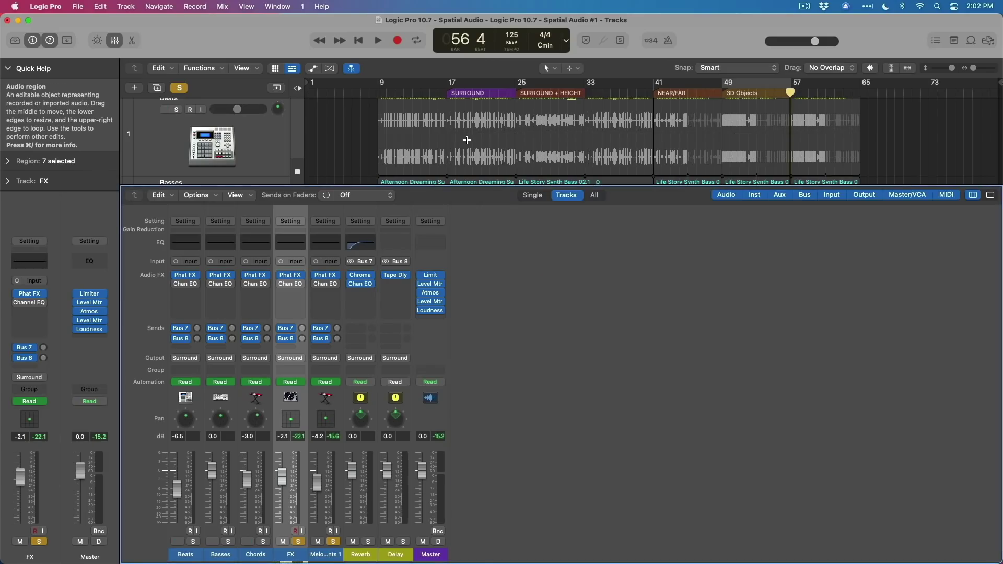
{"action": "key", "text": "x"}
{"action": "scroll", "coordinate": [466, 140], "scroll_direction": "up", "scroll_amount": 2}
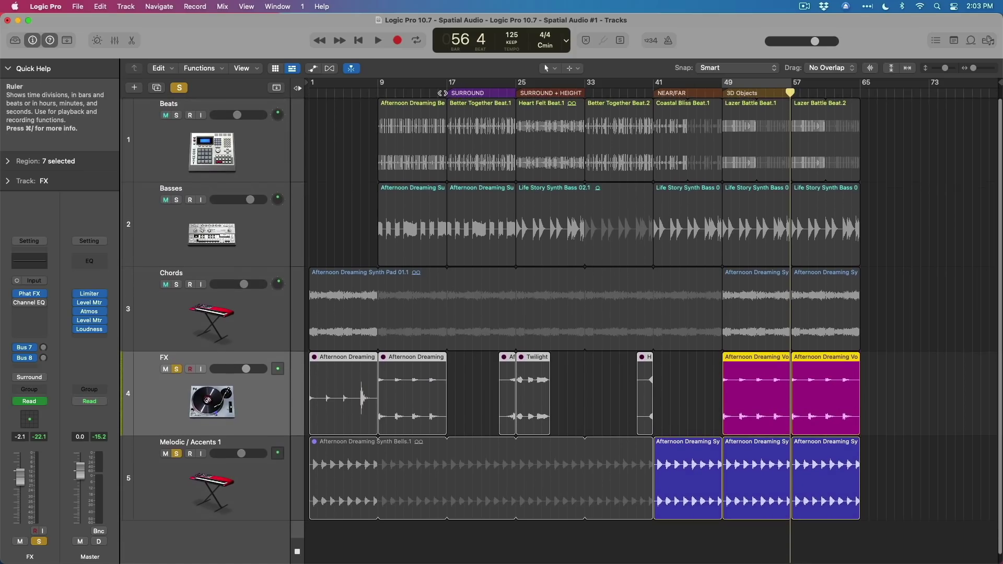
{"action": "left_click", "coordinate": [443, 96]}
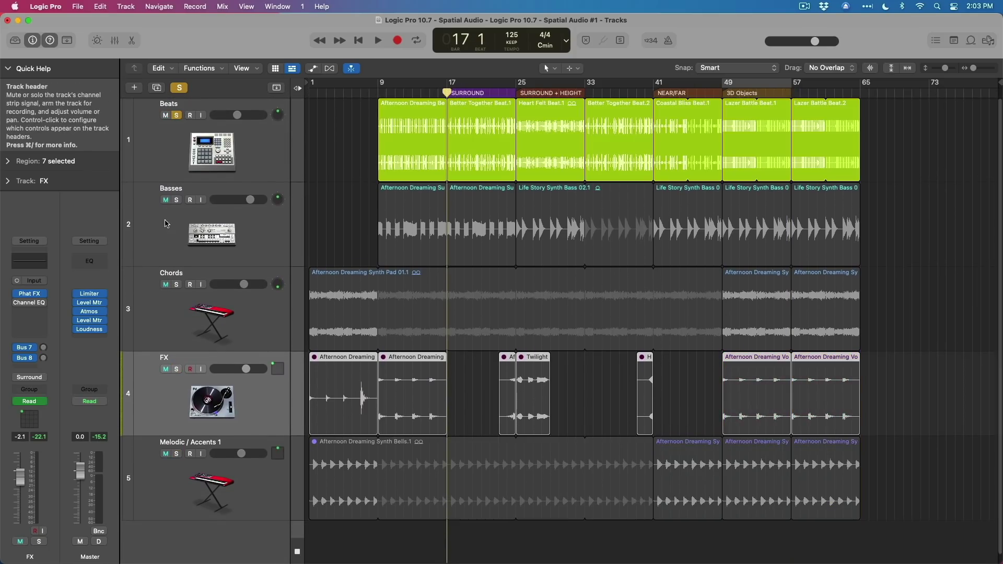
Solo Beats, Basses and Chords and open the Beats and Chords surround panners in the Mixer
{"action": "left_click_drag", "start_coordinate": [176, 200], "coordinate": [176, 284]}
{"action": "key", "text": "x"}
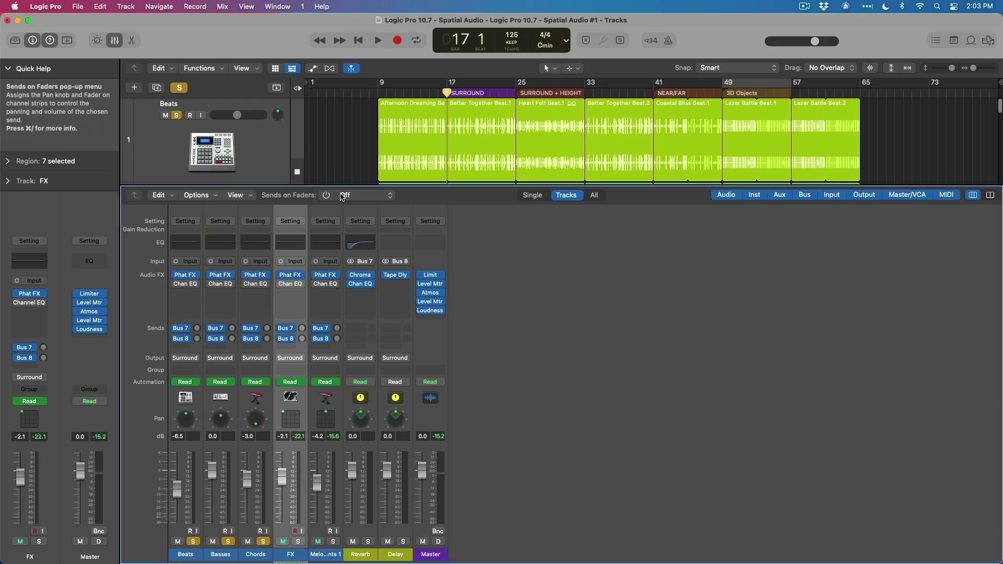
{"action": "double_click", "coordinate": [188, 418]}
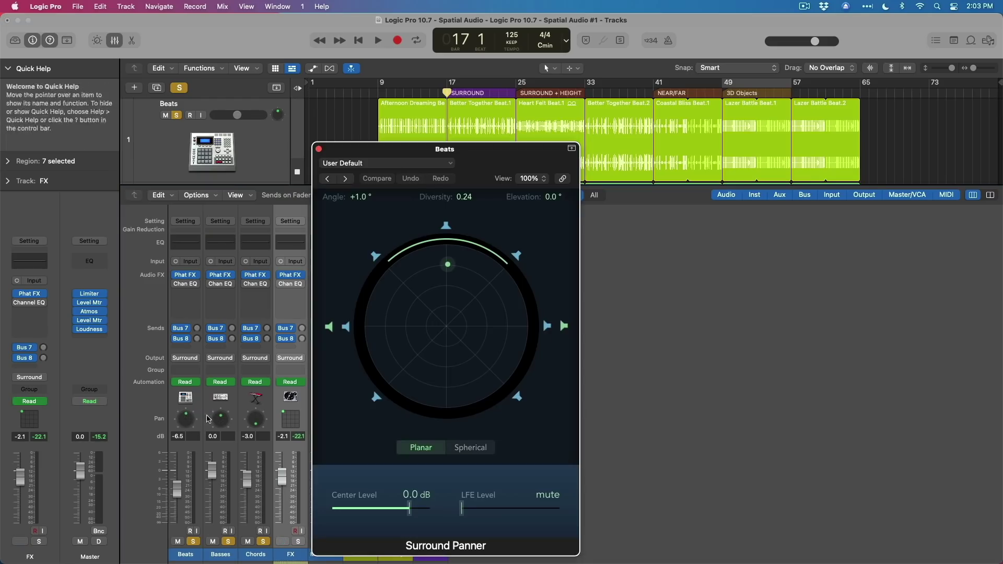
{"action": "double_click", "coordinate": [222, 419]}
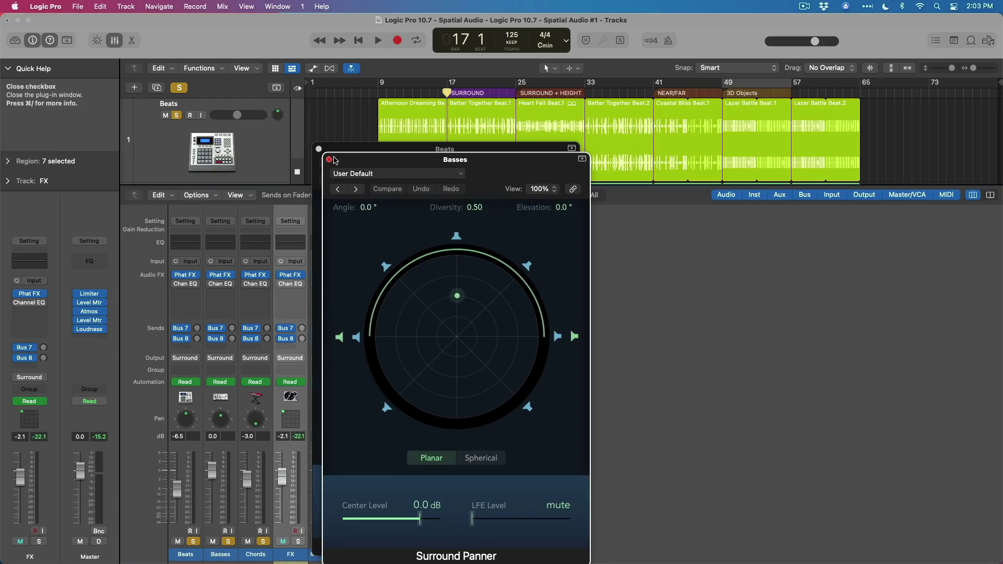
{"action": "left_click", "coordinate": [329, 160]}
{"action": "double_click", "coordinate": [256, 418]}
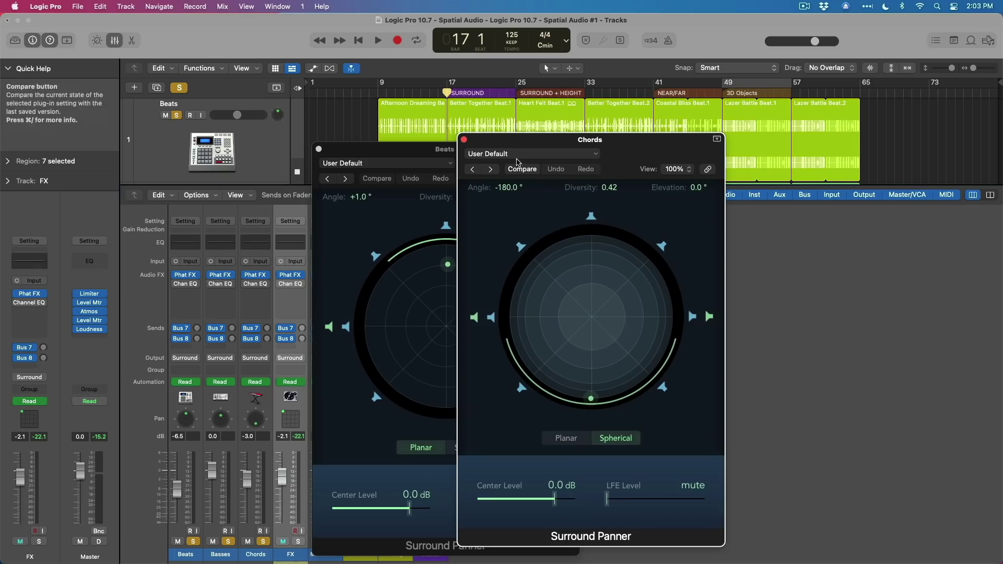
Place the Beats and Chords panners side by side, set Chords to planar view, and start playback
{"action": "left_click_drag", "start_coordinate": [564, 146], "coordinate": [832, 158]}
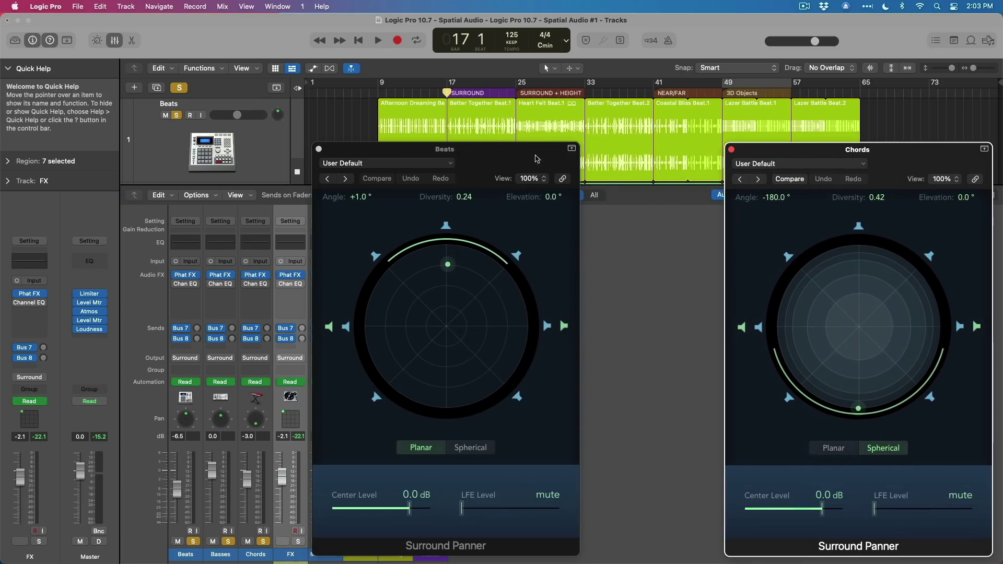
{"action": "left_click_drag", "start_coordinate": [513, 164], "coordinate": [623, 162]}
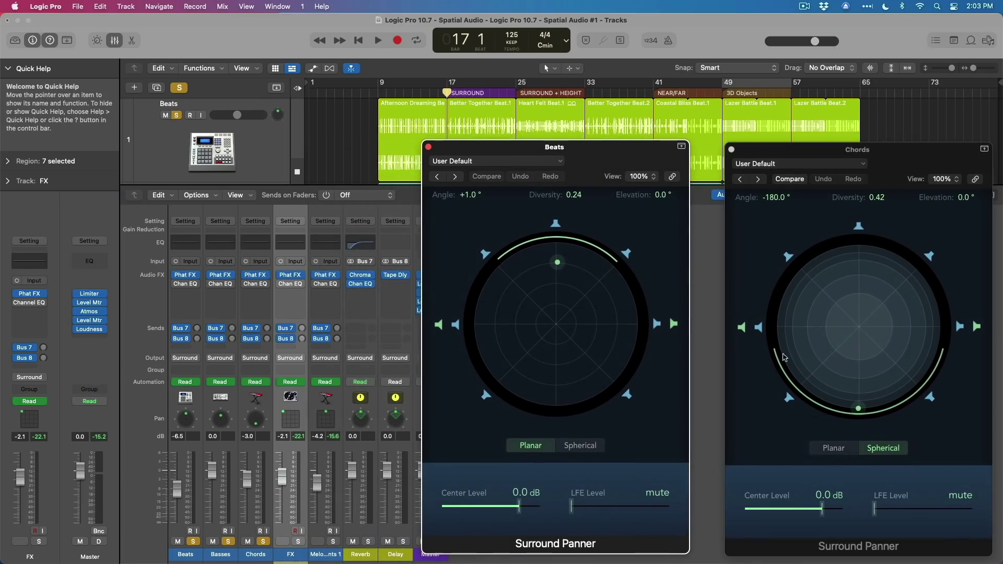
{"action": "left_click", "coordinate": [824, 455]}
{"action": "left_click", "coordinate": [830, 448]}
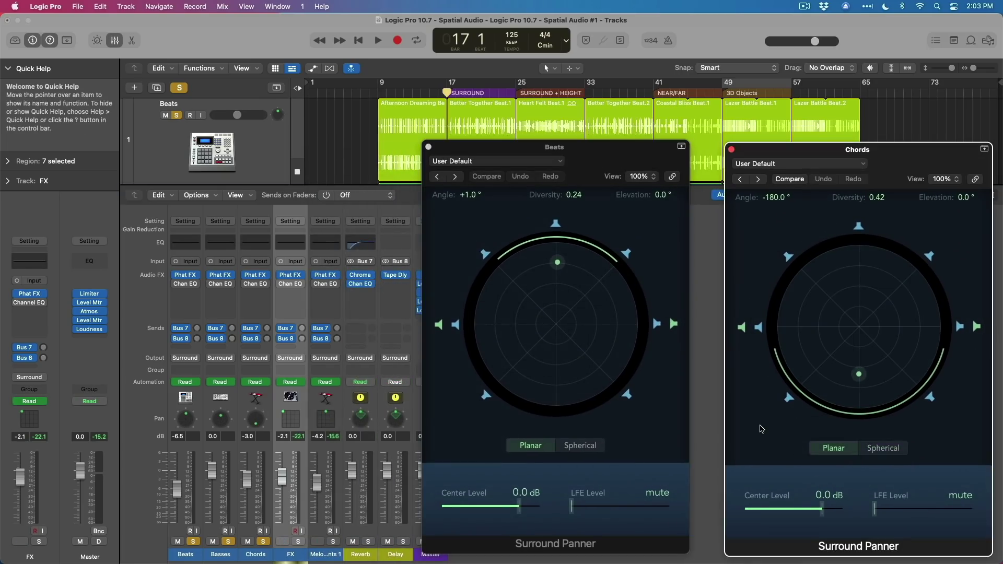
{"action": "key", "text": "space"}
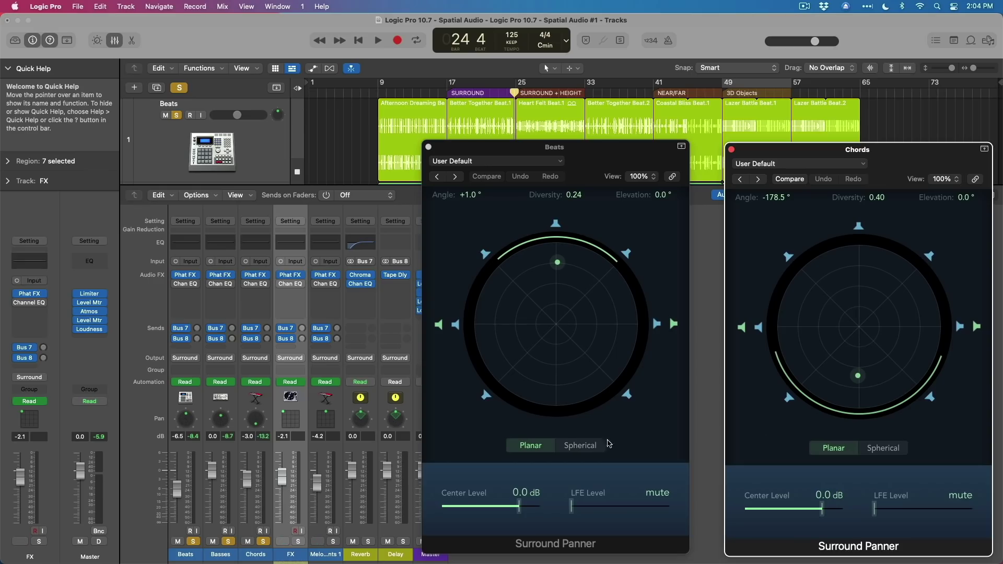
Switch the Beats and Chords panners to spherical view and audition playback from bar 25
{"action": "left_click", "coordinate": [598, 446]}
{"action": "left_click", "coordinate": [890, 453]}
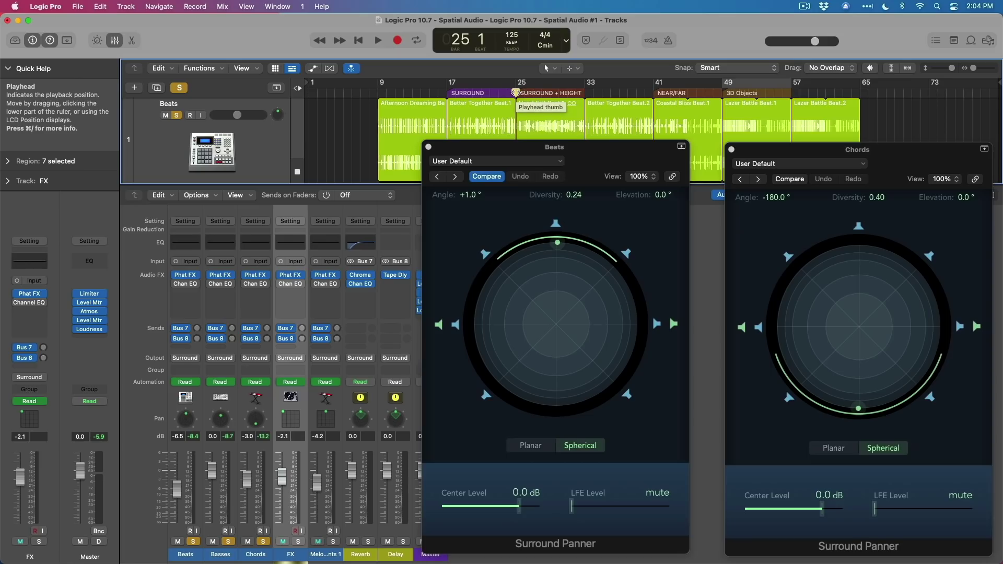
{"action": "key", "text": "space"}
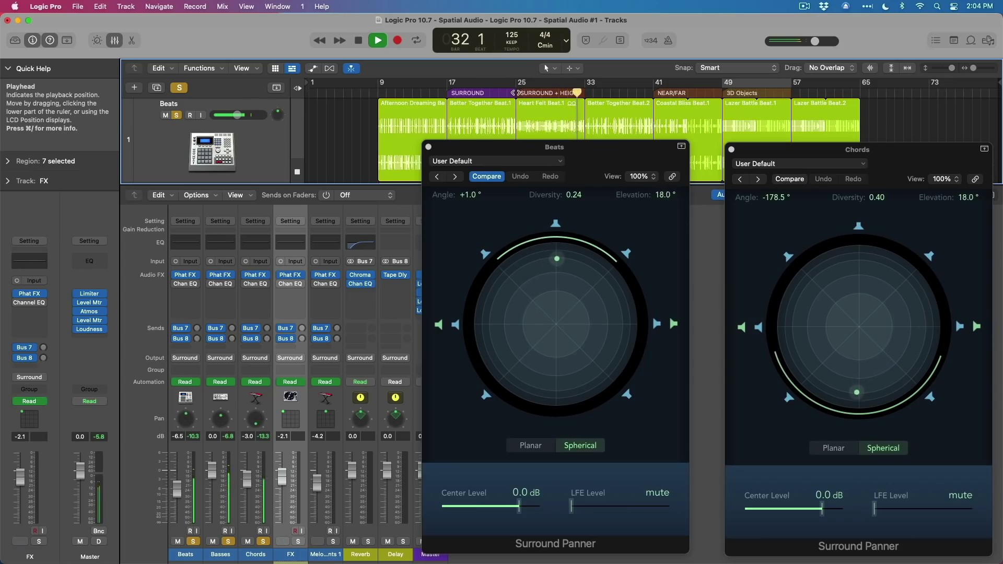
{"action": "key", "text": "space"}
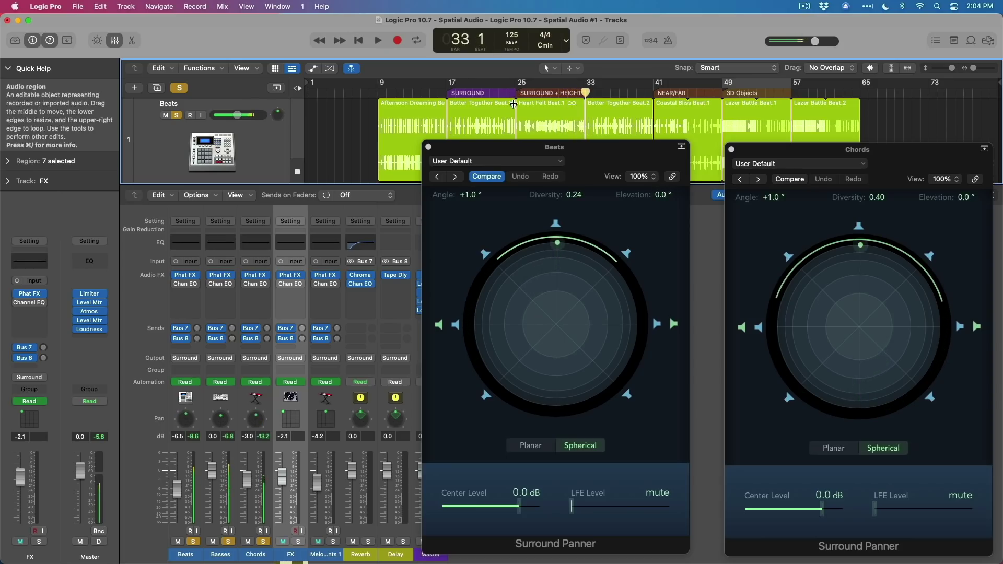
Return both panners to planar view and audition playback from bar 41 to bar 48
{"action": "left_click", "coordinate": [529, 444]}
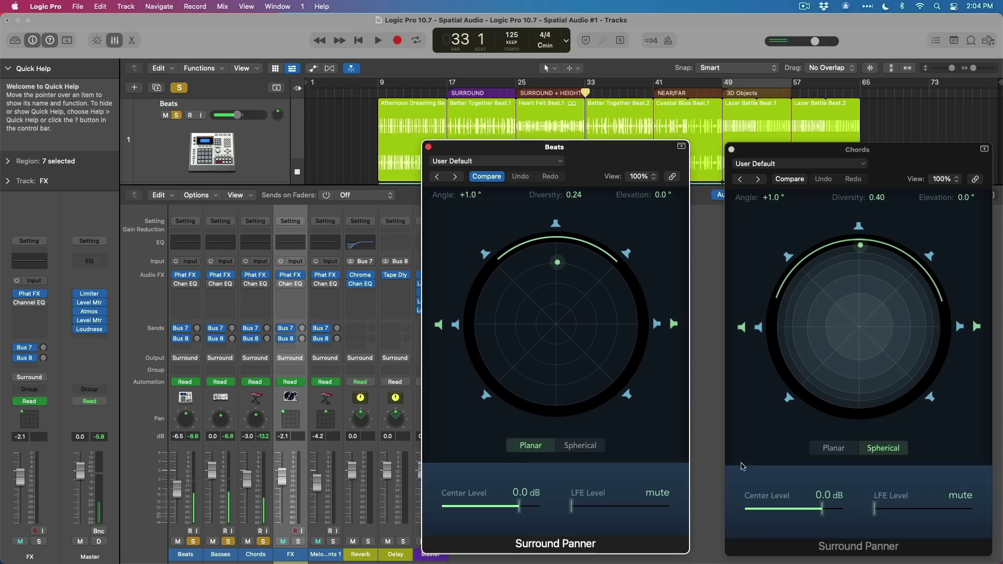
{"action": "left_click", "coordinate": [833, 448]}
{"action": "left_click", "coordinate": [652, 93]}
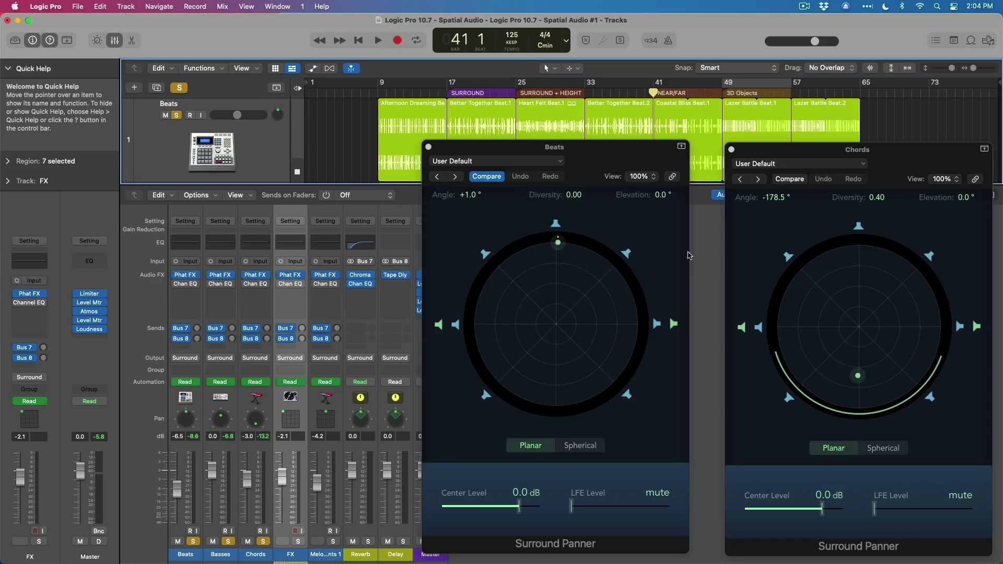
{"action": "key", "text": "space"}
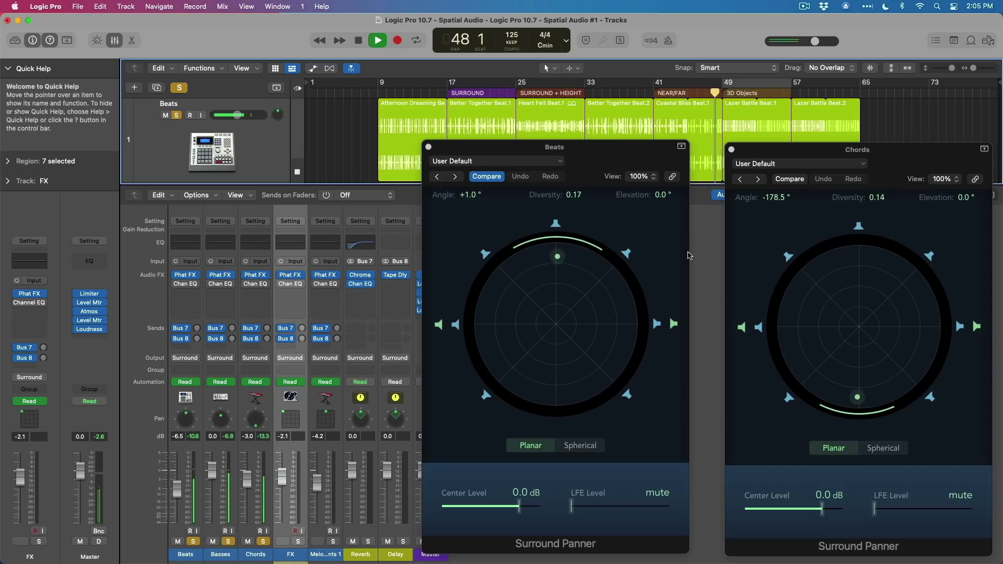
{"action": "key", "text": "space"}
Close the surround panners and open the FX and Melodic / Accents 1 3D object panners
{"action": "left_click", "coordinate": [731, 150], "text": "alt"}
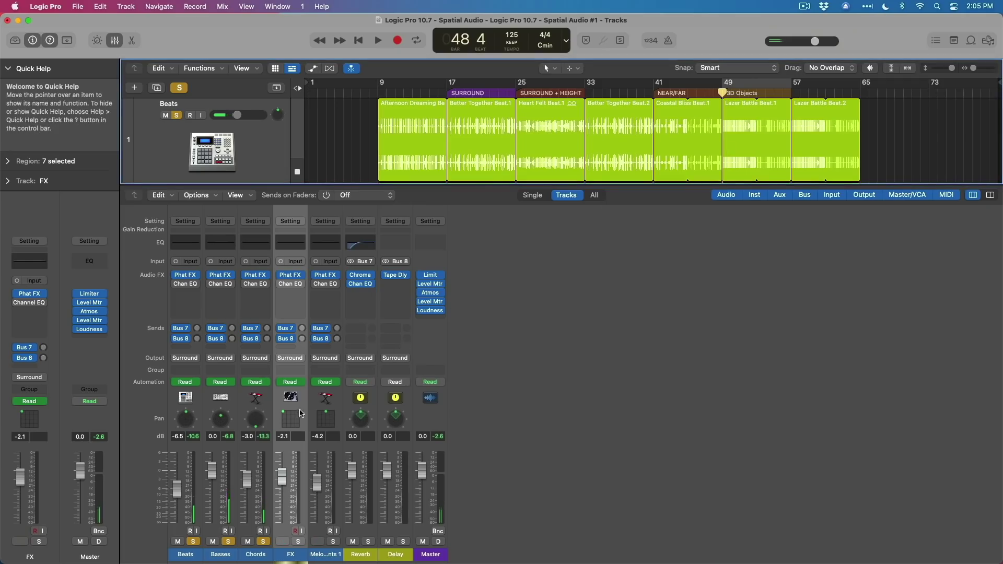
{"action": "double_click", "coordinate": [291, 417]}
{"action": "double_click", "coordinate": [326, 418]}
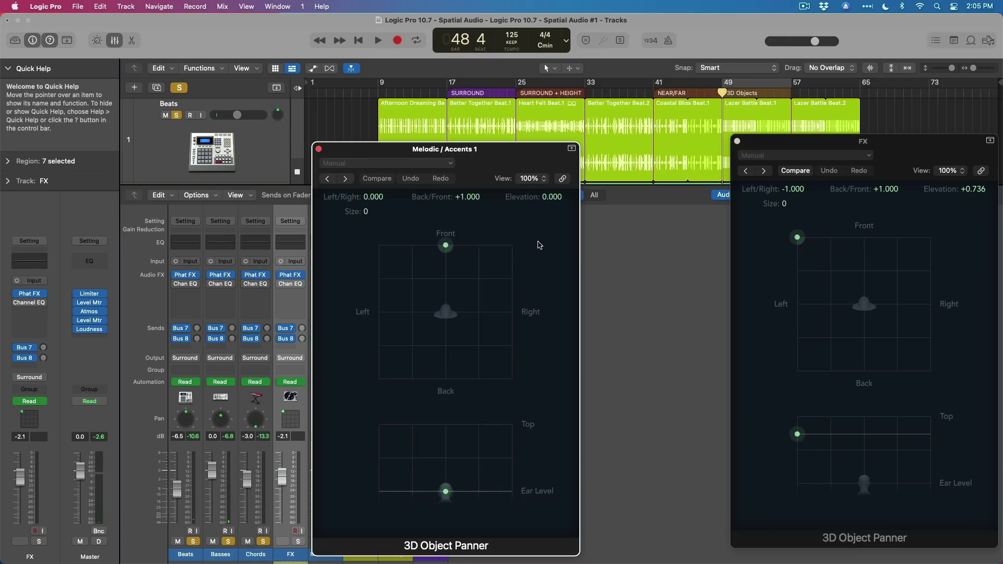
{"action": "left_click_drag", "start_coordinate": [510, 163], "coordinate": [648, 161]}
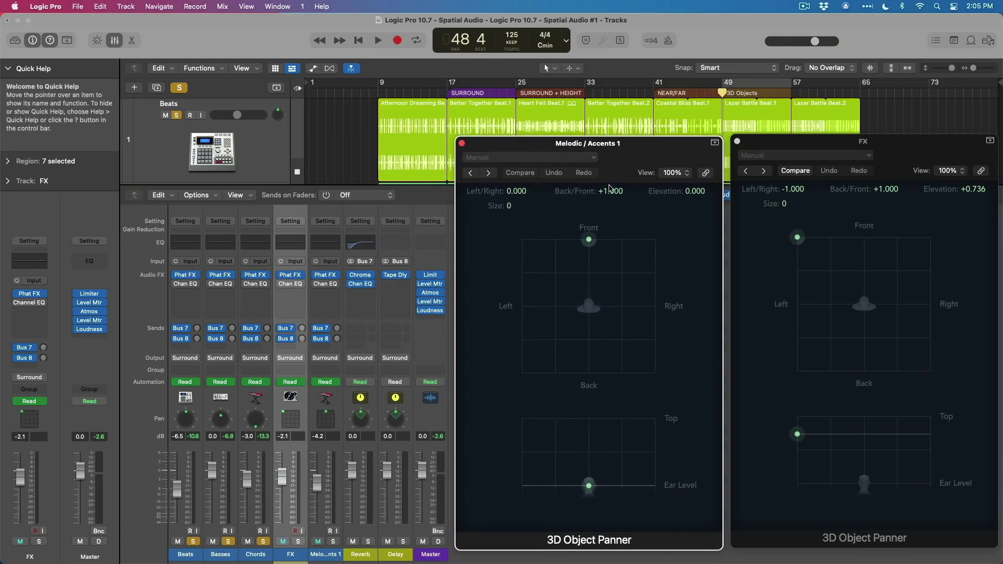
{"action": "key", "text": "v"}
Hide the mixer, show automation, zoom into bars 41–57, and put the playhead at bar 49
{"action": "key", "text": "x"}
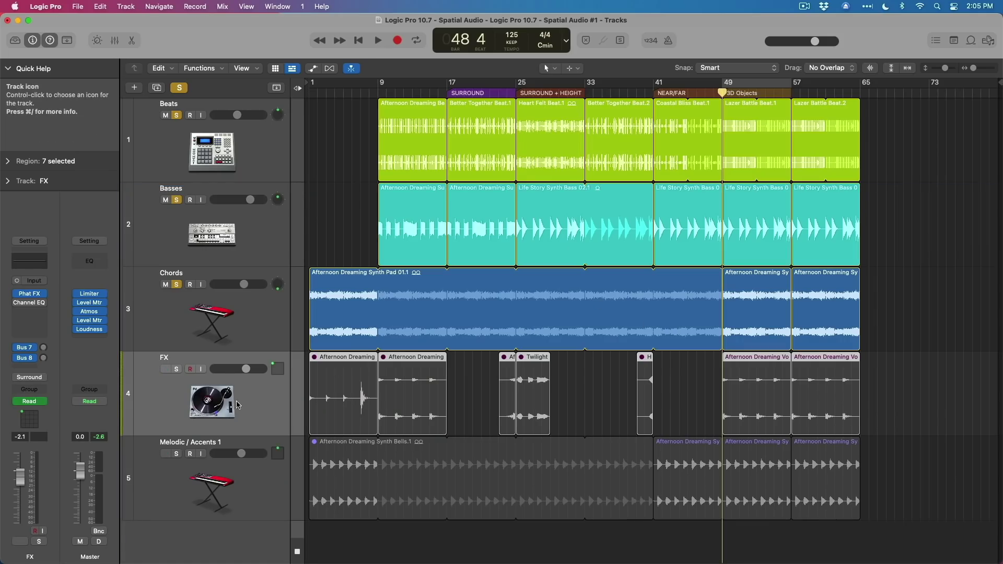
{"action": "key", "text": "a"}
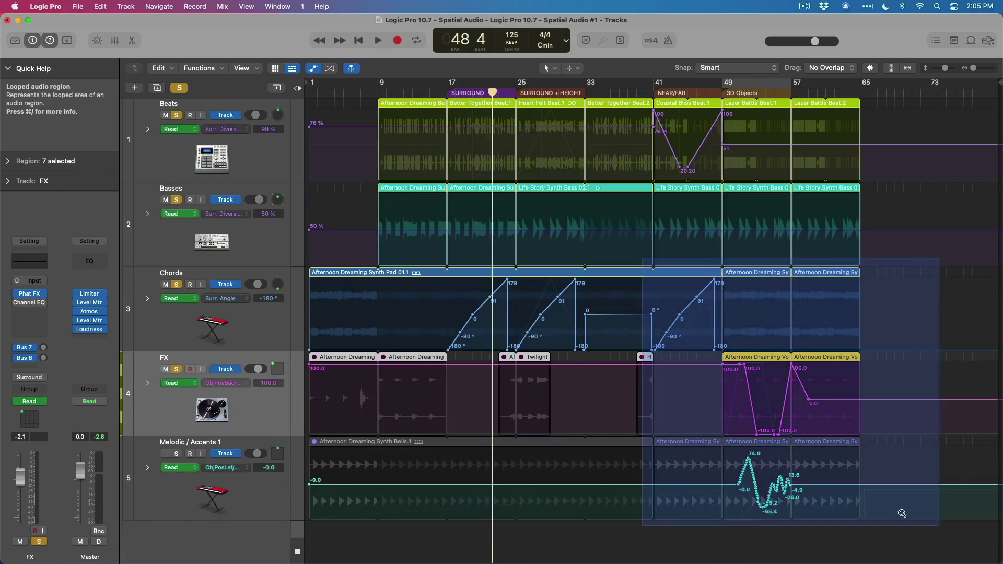
{"action": "left_click_drag", "start_coordinate": [641, 278], "coordinate": [890, 510]}
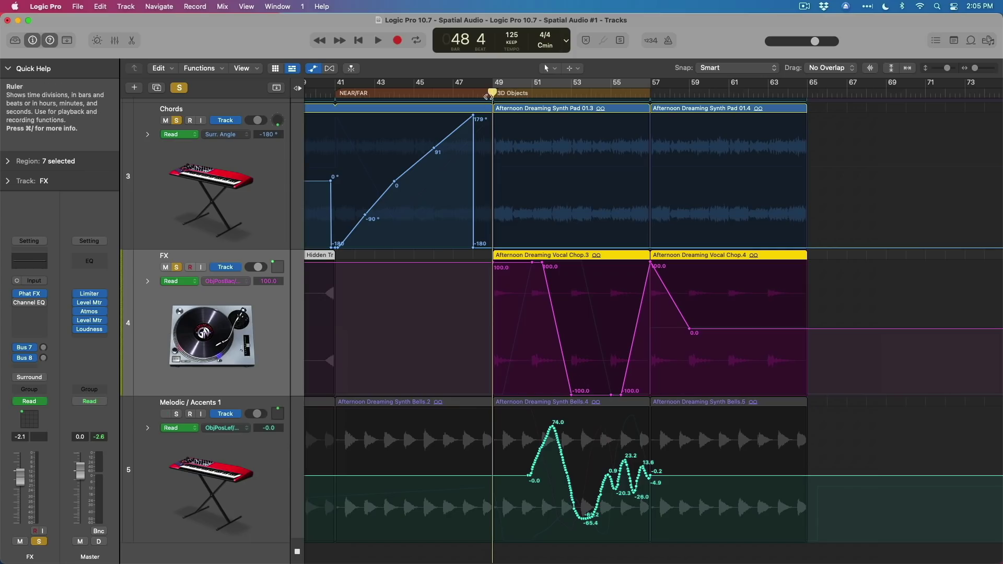
{"action": "left_click_drag", "start_coordinate": [488, 96], "coordinate": [493, 93]}
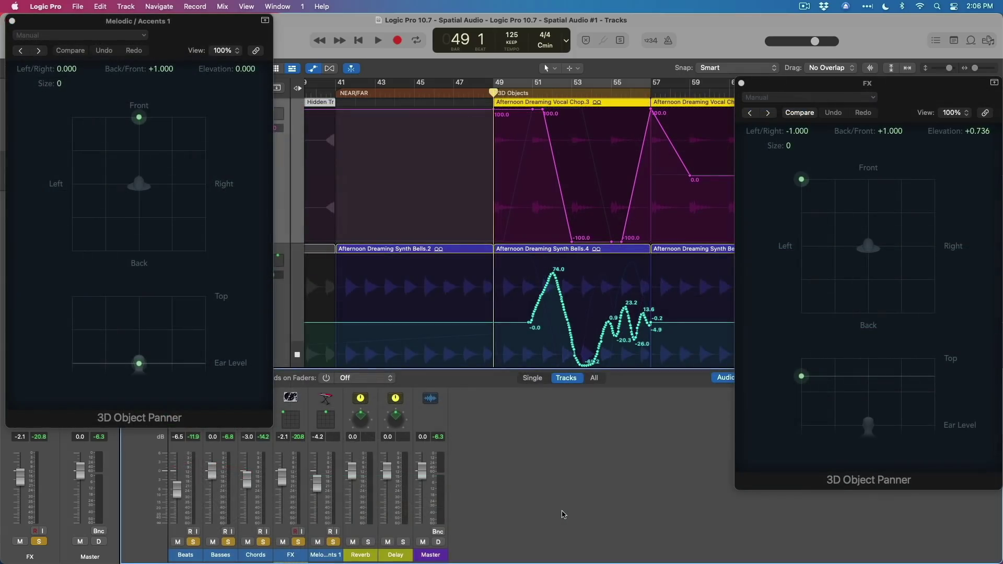
Play from bar 49 while unsoloing and re-soloing Beats, Basses and Chords, then stop
{"action": "key", "text": "space"}
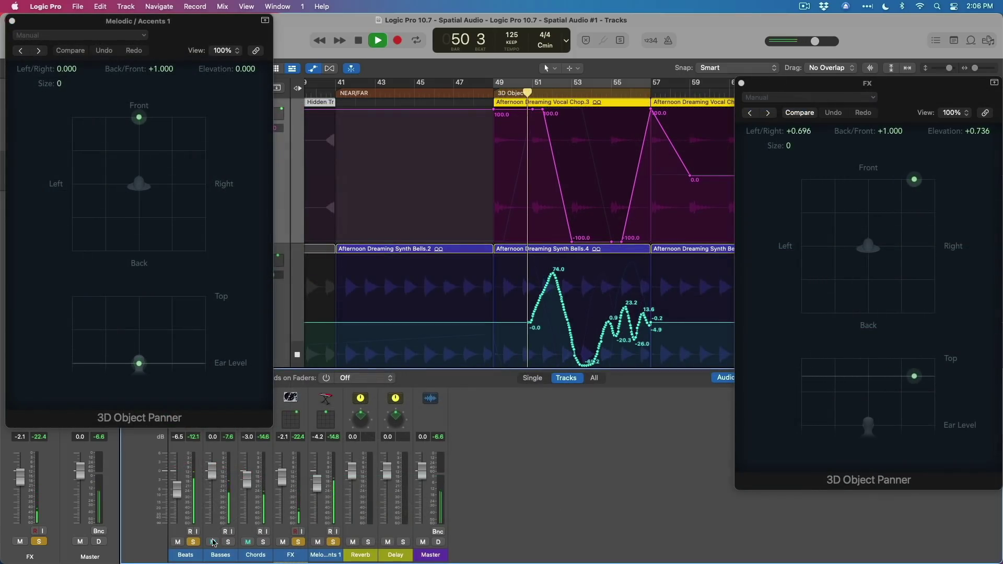
{"action": "left_click_drag", "start_coordinate": [263, 542], "coordinate": [194, 541]}
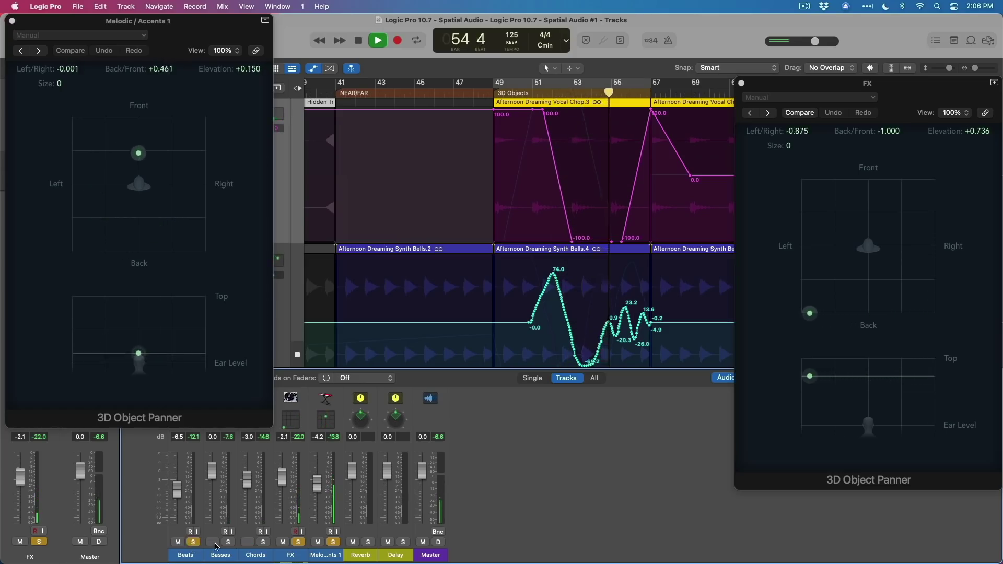
{"action": "left_click_drag", "start_coordinate": [193, 541], "coordinate": [263, 542]}
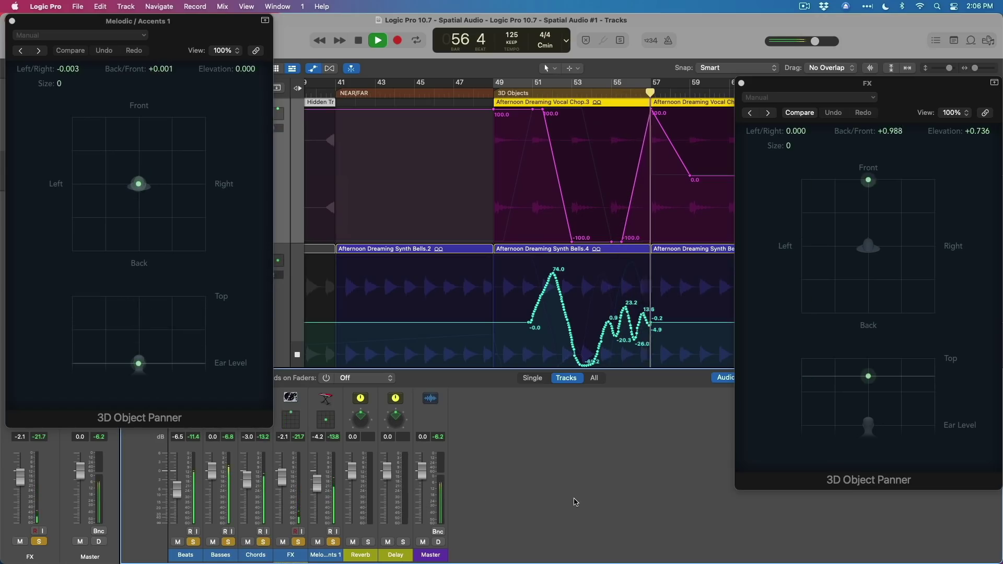
{"action": "key", "text": "space"}
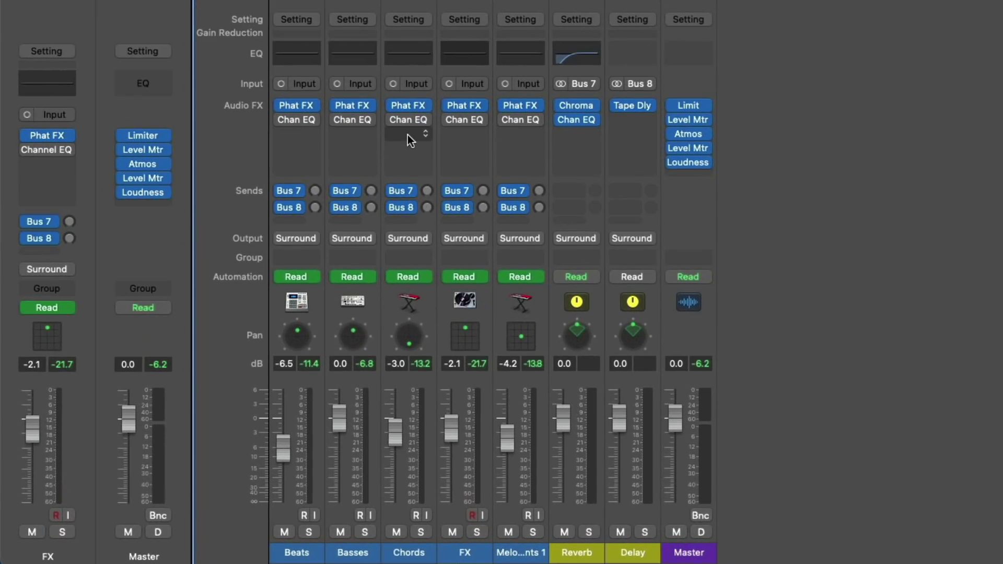
Insert a Mono->7.1.2 Space Designer reverb on the Chords channel
{"action": "left_click", "coordinate": [407, 135]}
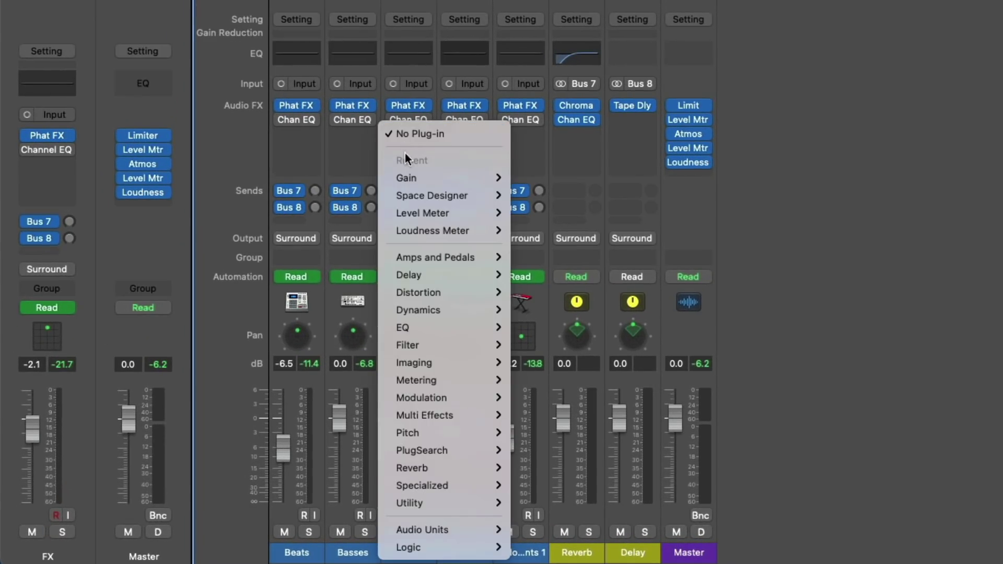
{"action": "mouse_move", "coordinate": [427, 468]}
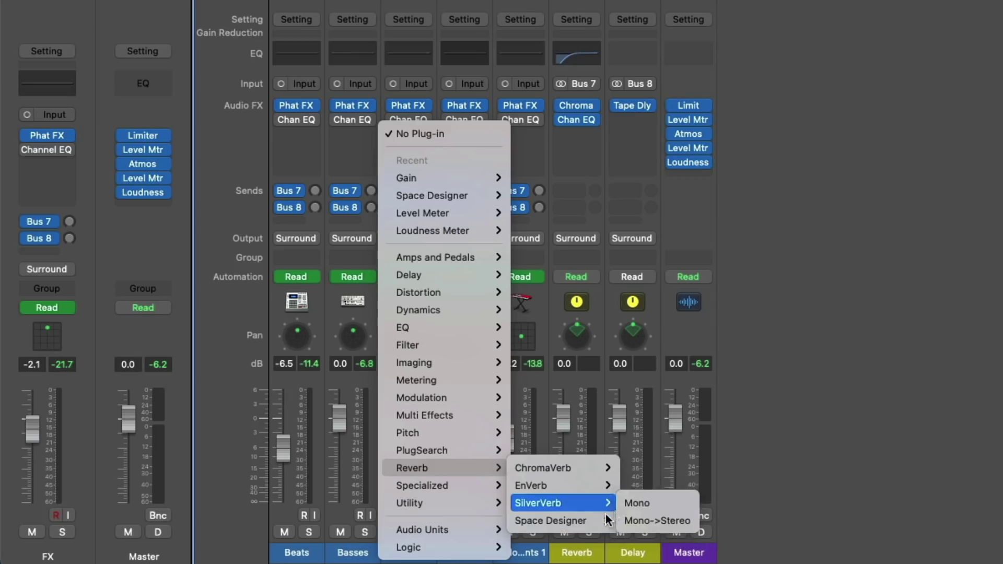
{"action": "mouse_move", "coordinate": [605, 520]}
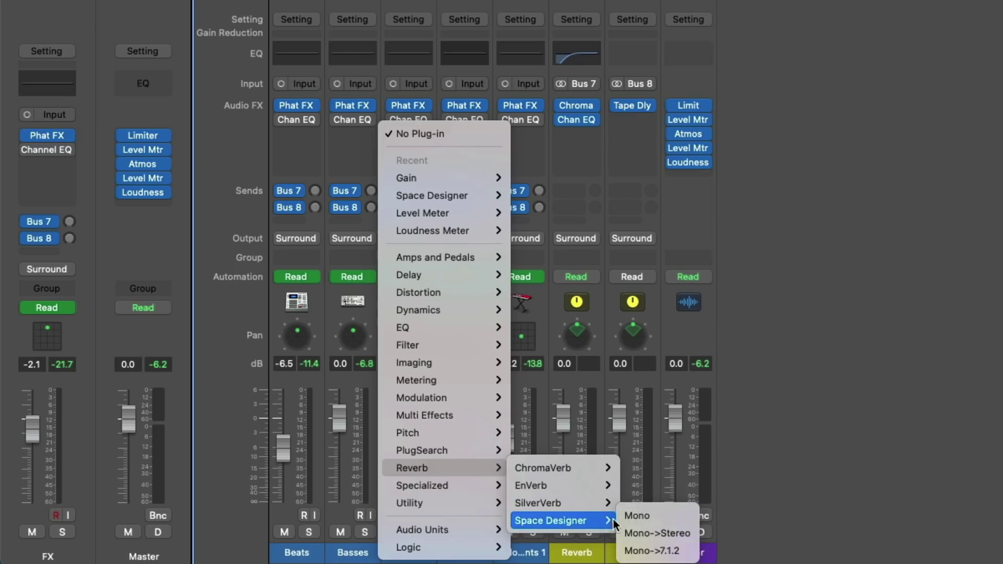
{"action": "left_click", "coordinate": [647, 551]}
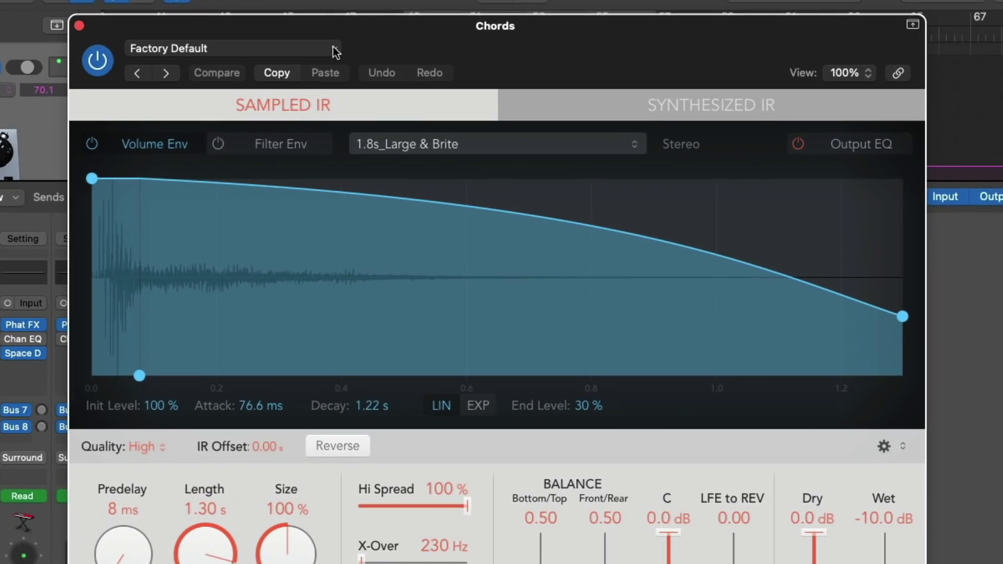
Load the Surround Rooms preset 00.4s Drum Booth Three into the Chords Space Designer and close its window
{"action": "left_click", "coordinate": [333, 49]}
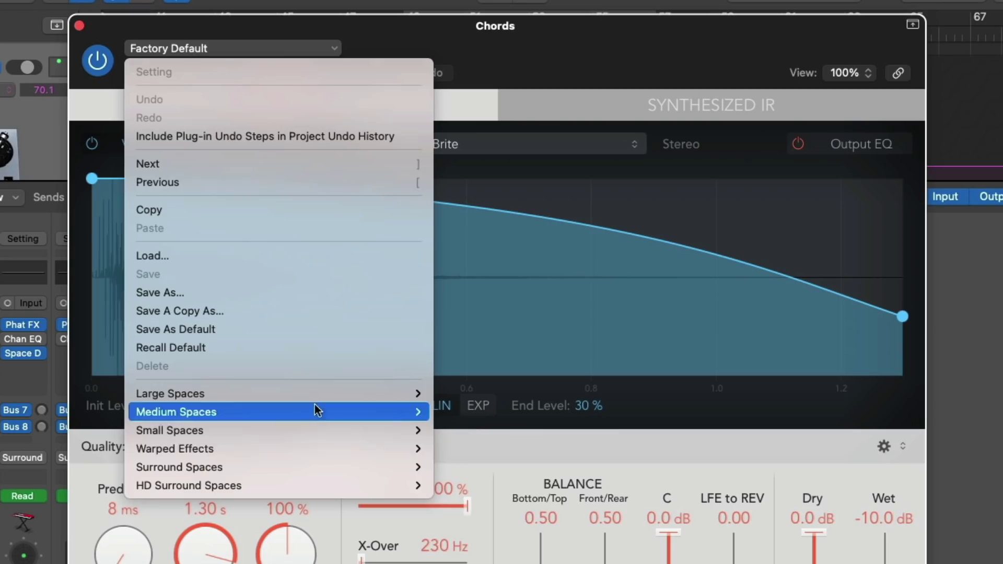
{"action": "mouse_move", "coordinate": [375, 468]}
{"action": "mouse_move", "coordinate": [486, 466]}
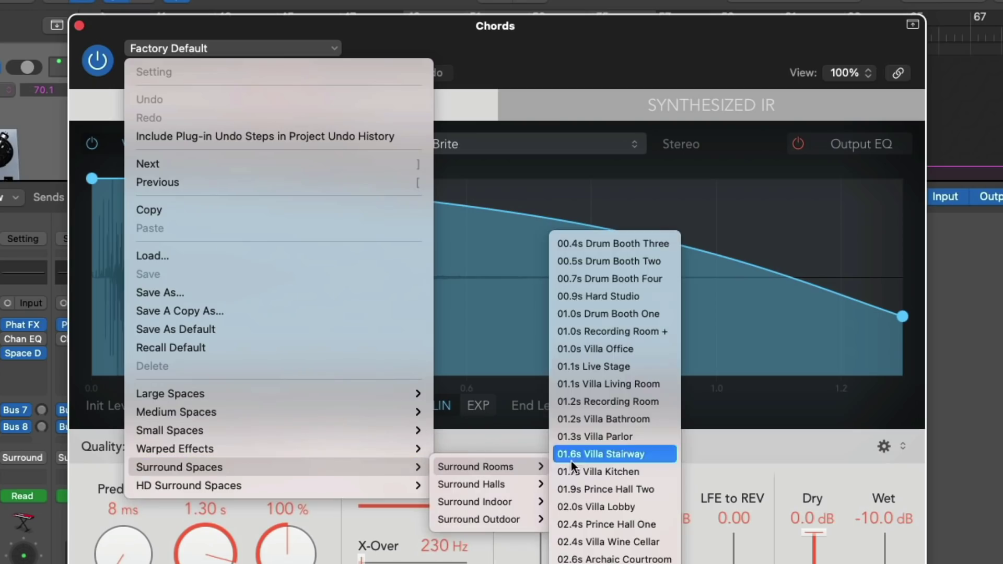
{"action": "left_click", "coordinate": [619, 244]}
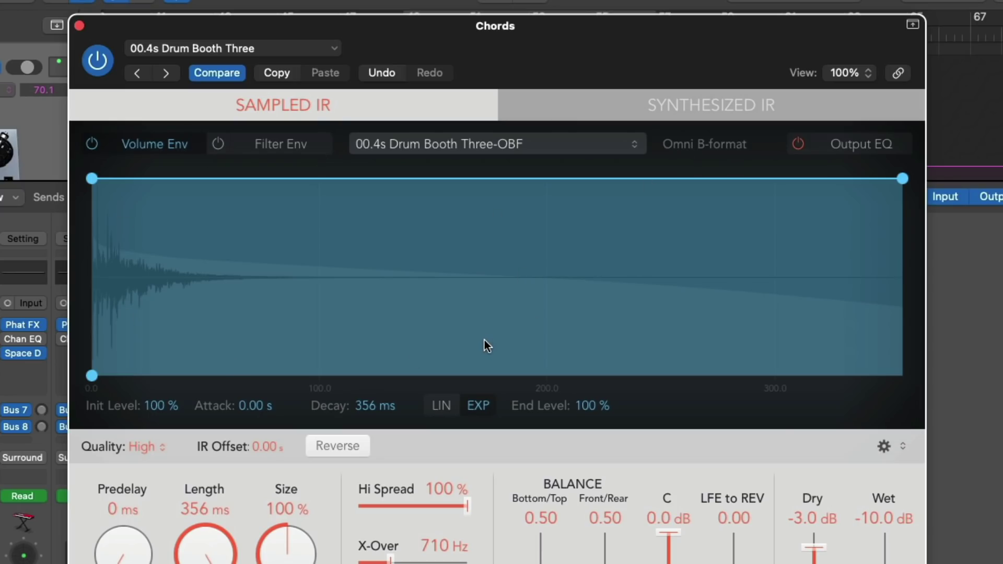
{"action": "left_click", "coordinate": [79, 25]}
{"action": "left_click", "coordinate": [416, 322]}
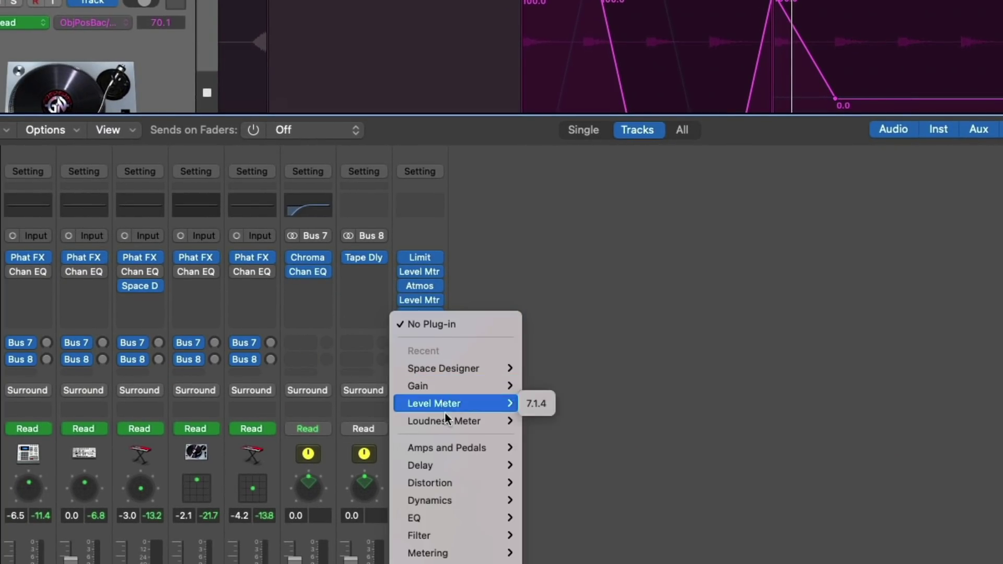
Add a 7.1.4 Loudness Meter after the Master channel's Limiter, Level Meter and Atmos plug-ins
{"action": "mouse_move", "coordinate": [459, 422]}
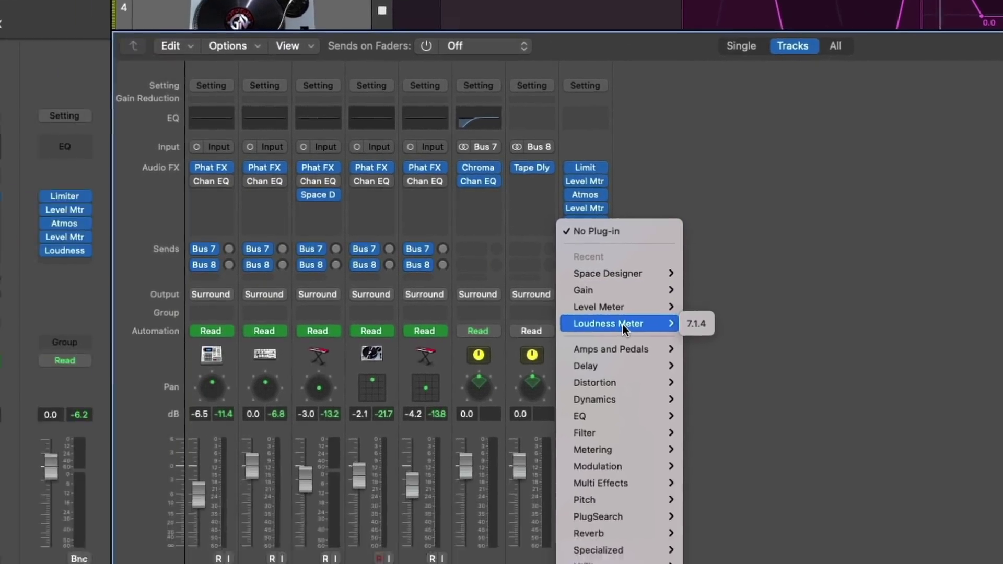
{"action": "left_click", "coordinate": [536, 420]}
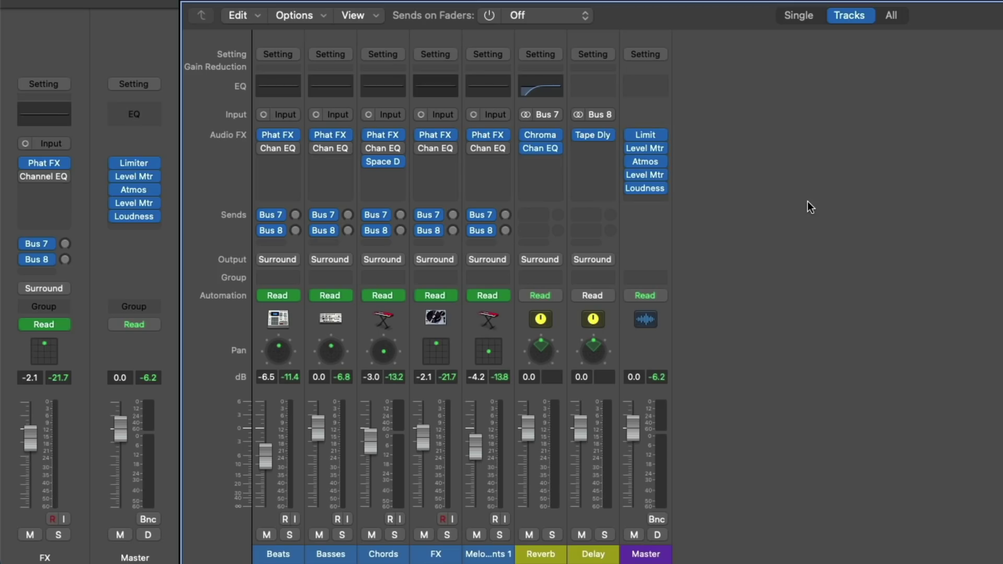
{"action": "left_click", "coordinate": [398, 163]}
Set the Basses channel's input format to Surround
{"action": "mouse_move", "coordinate": [430, 141]}
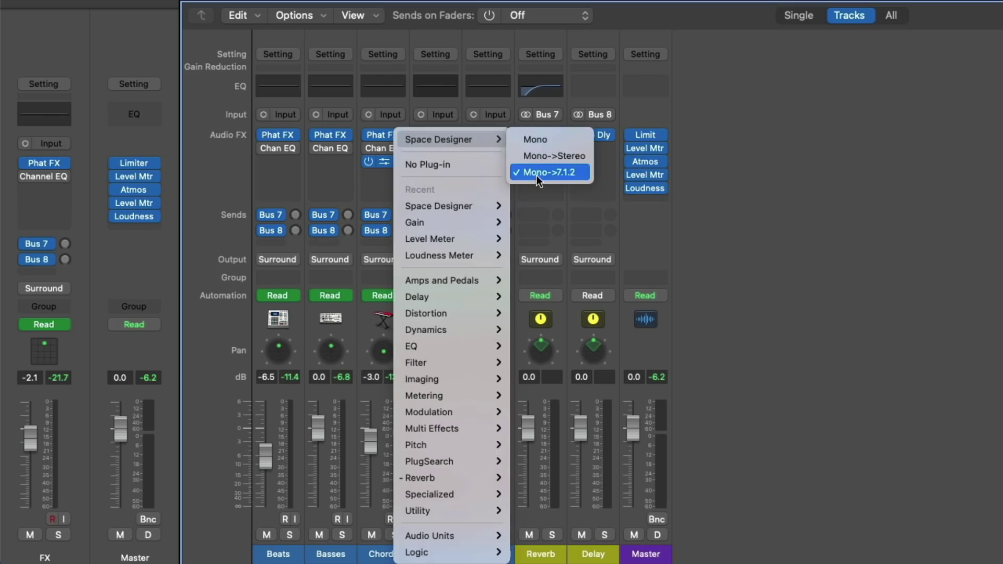
{"action": "left_click", "coordinate": [605, 158]}
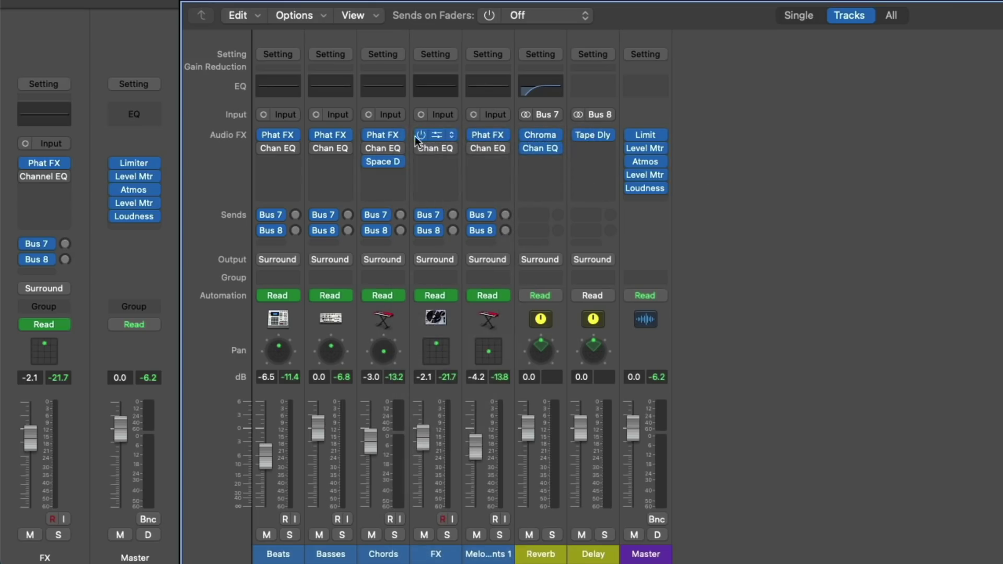
{"action": "left_click", "coordinate": [314, 115]}
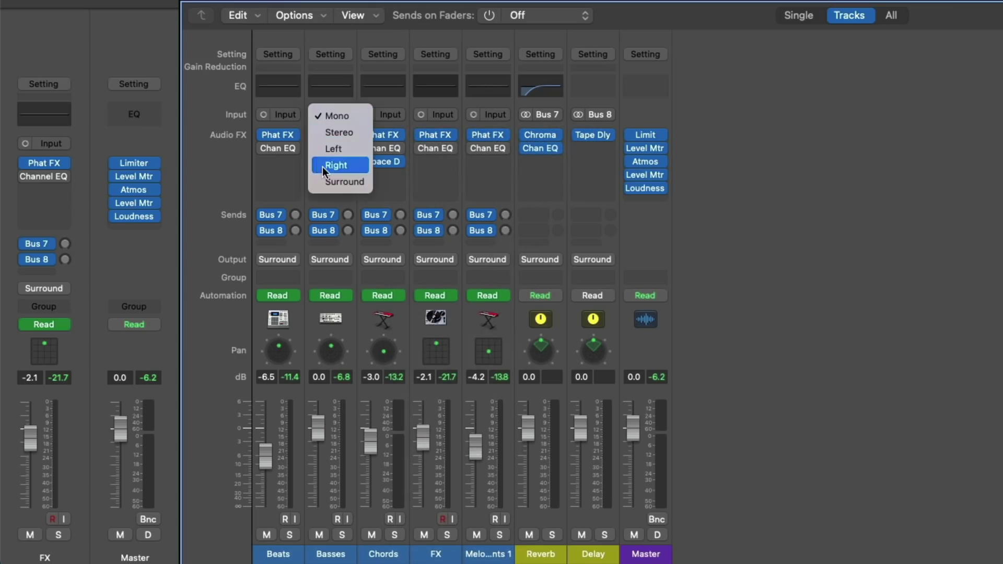
{"action": "left_click", "coordinate": [324, 180]}
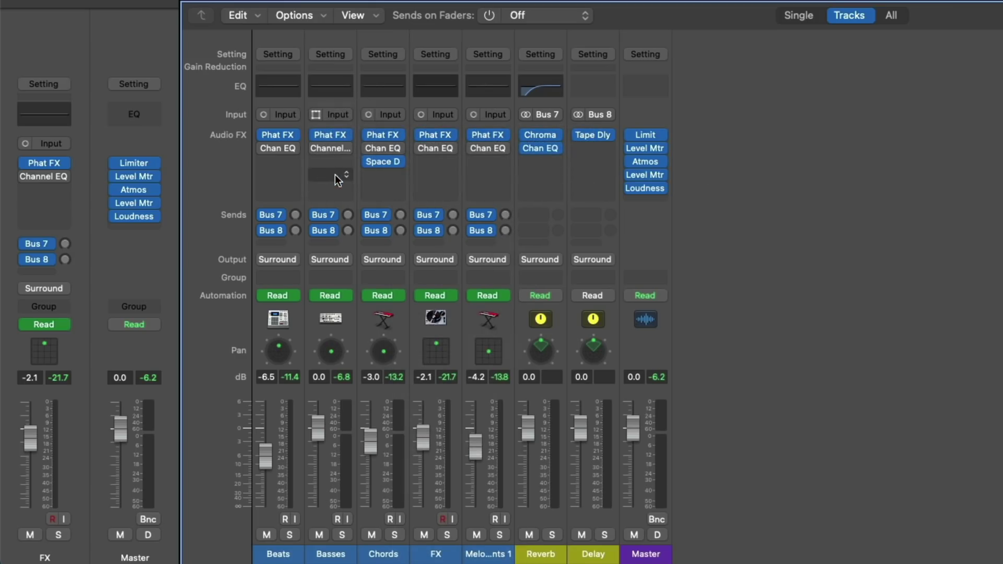
Insert a Multi Mono ChromaVerb on the Basses channel
{"action": "left_click", "coordinate": [338, 165]}
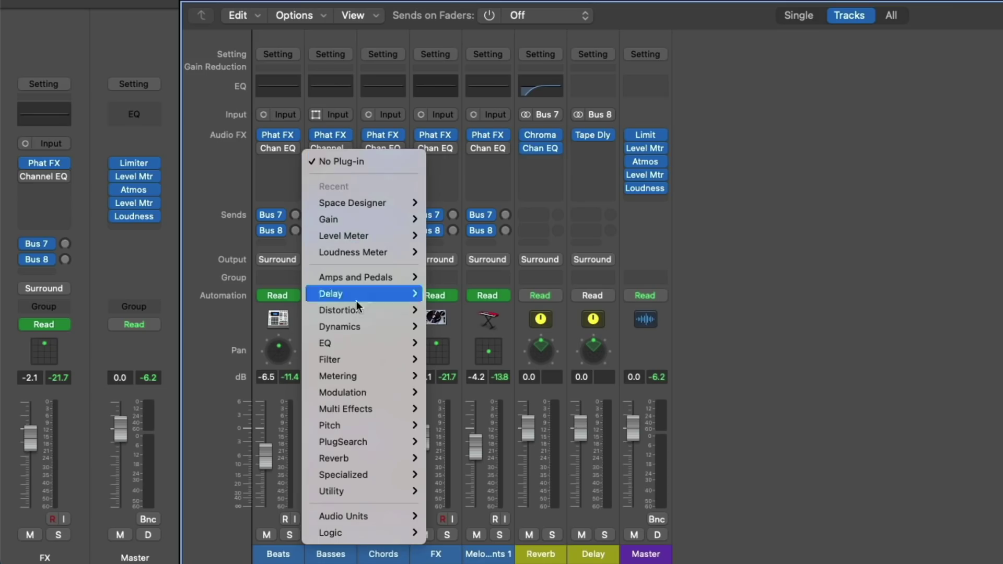
{"action": "mouse_move", "coordinate": [340, 460]}
{"action": "mouse_move", "coordinate": [447, 460]}
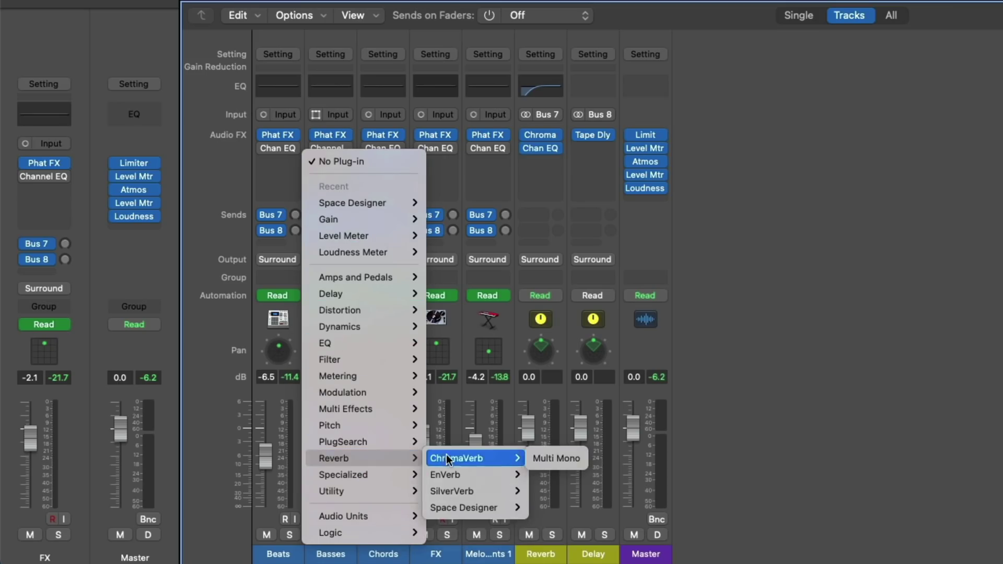
{"action": "left_click", "coordinate": [530, 459]}
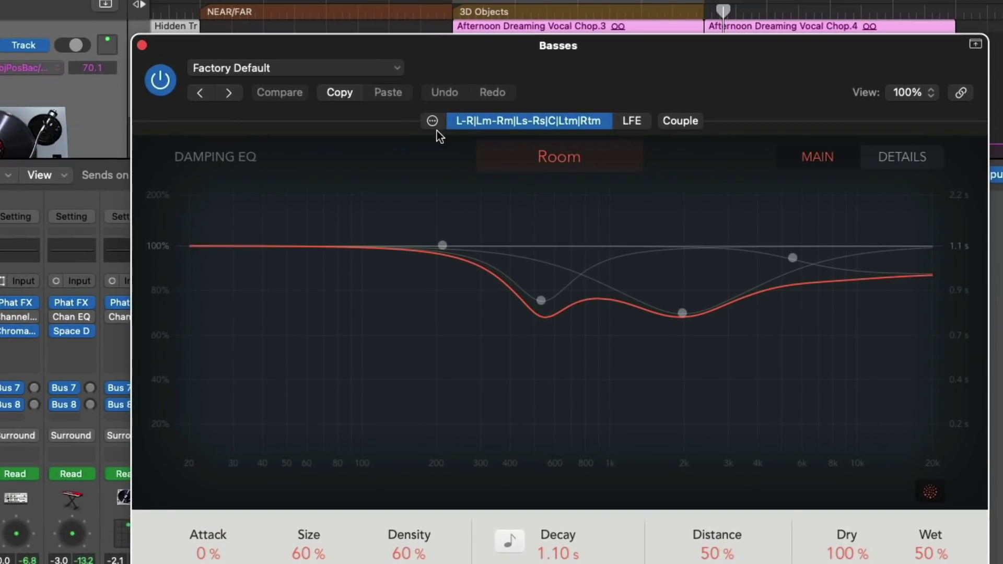
Show ChromaVerb's channel layout and assign the Lm, Ltm and Ls channels to group B
{"action": "left_click", "coordinate": [501, 73]}
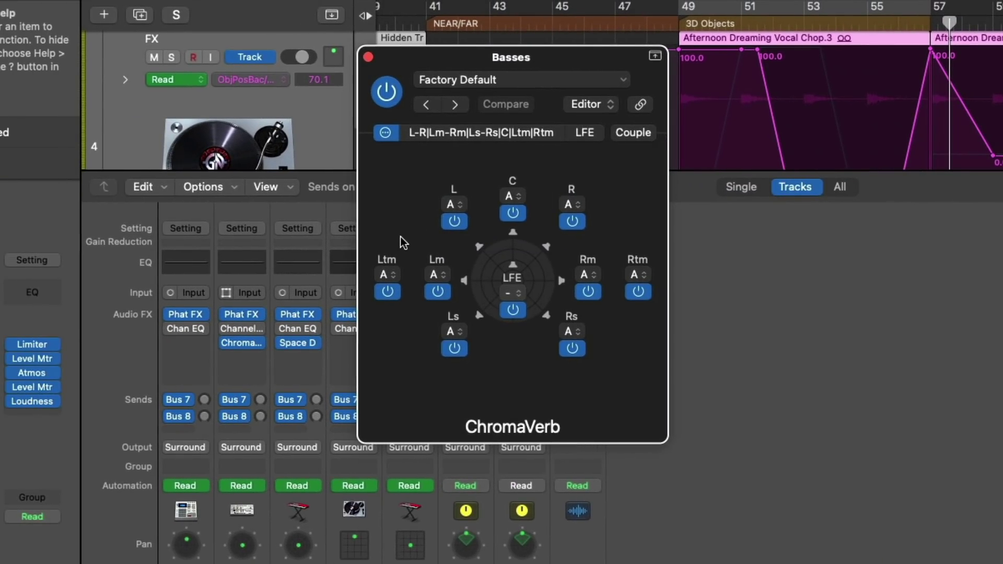
{"action": "left_click", "coordinate": [433, 274]}
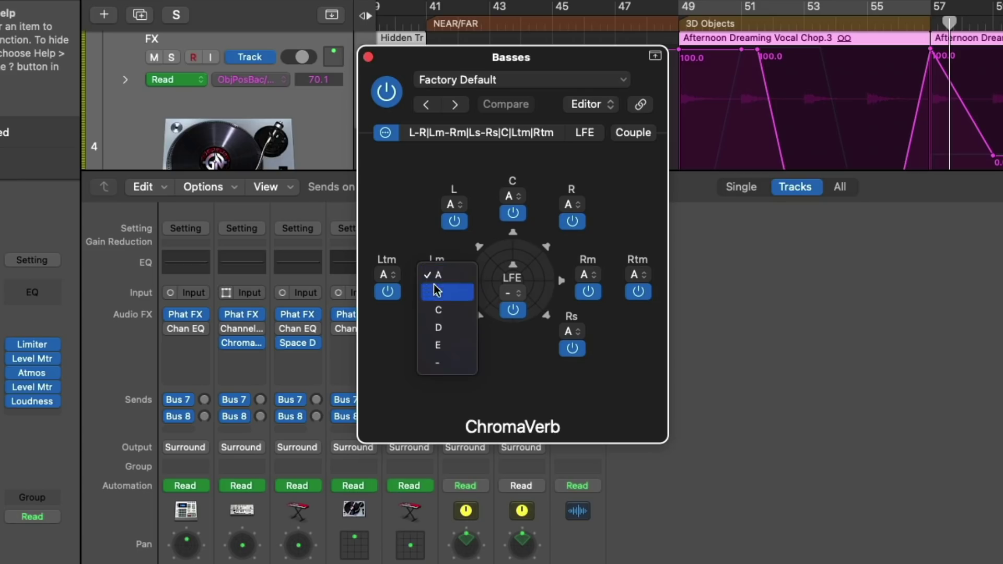
{"action": "left_click", "coordinate": [436, 291]}
{"action": "left_click", "coordinate": [389, 275]}
{"action": "left_click", "coordinate": [388, 292]}
{"action": "left_click", "coordinate": [454, 331]}
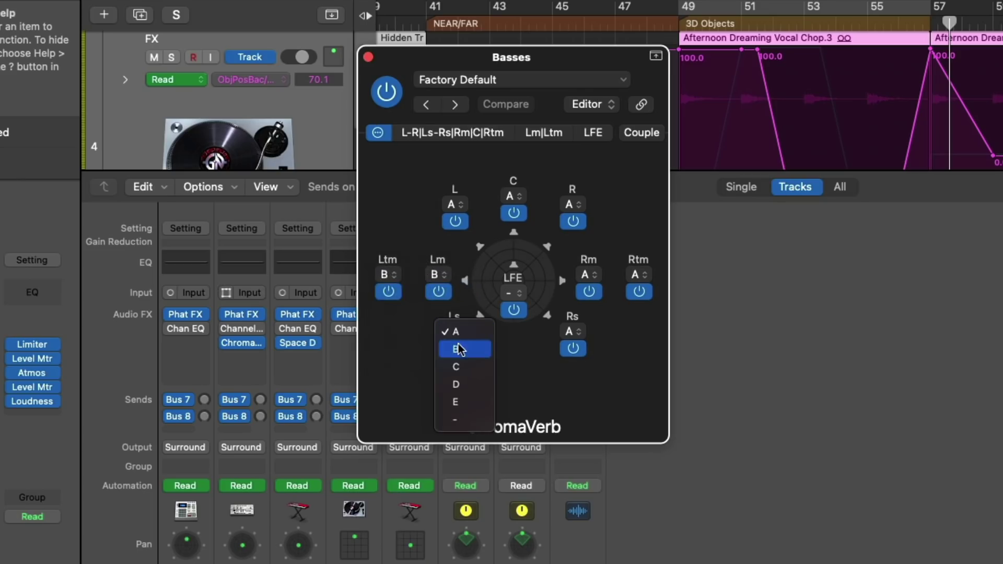
Assign the Rm, Rtm and Rs channels to group C
{"action": "left_click", "coordinate": [585, 274]}
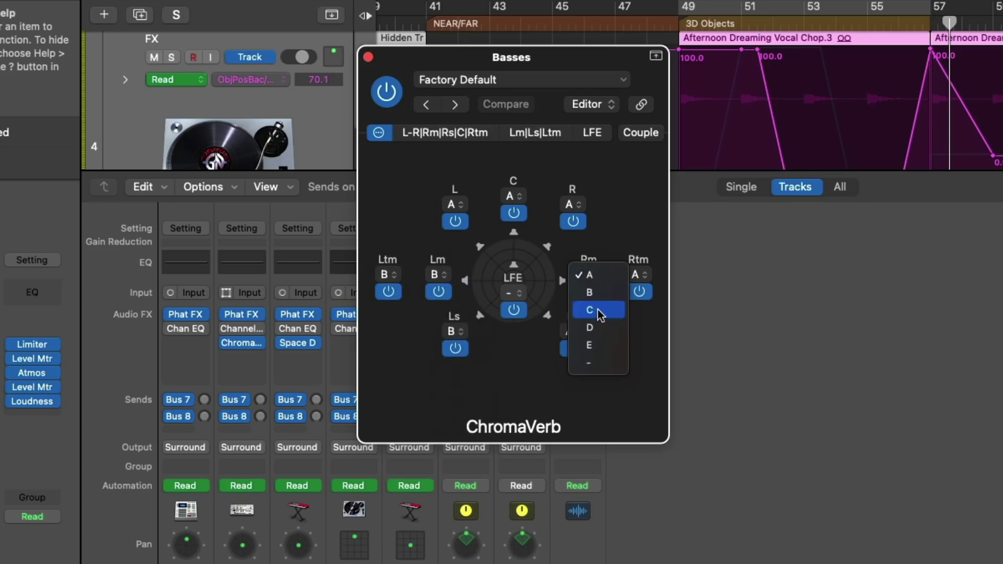
{"action": "left_click", "coordinate": [600, 310]}
{"action": "left_click", "coordinate": [647, 276]}
{"action": "left_click", "coordinate": [646, 310]}
{"action": "left_click", "coordinate": [582, 331]}
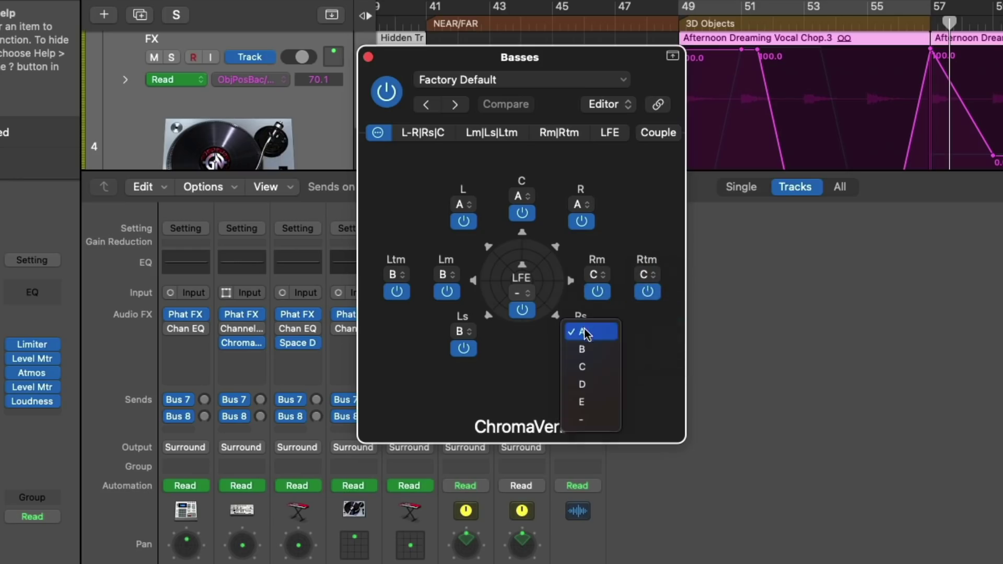
{"action": "left_click", "coordinate": [583, 366]}
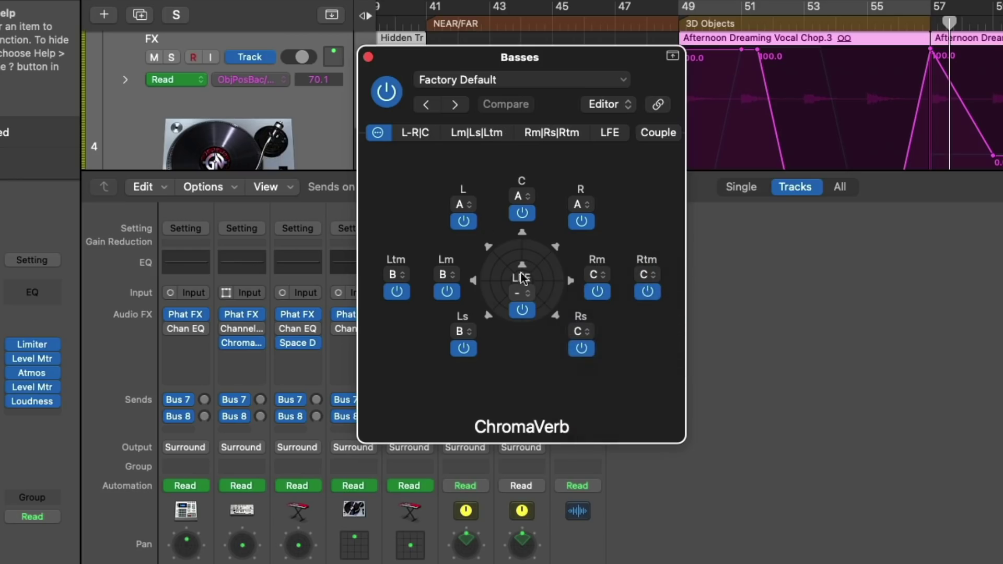
Select the L-R|C, Lm|Ls|Ltm, Rm|Rs|Rtm and LFE groups in turn to edit their reverb settings
{"action": "left_click", "coordinate": [418, 133]}
{"action": "left_click", "coordinate": [738, 131]}
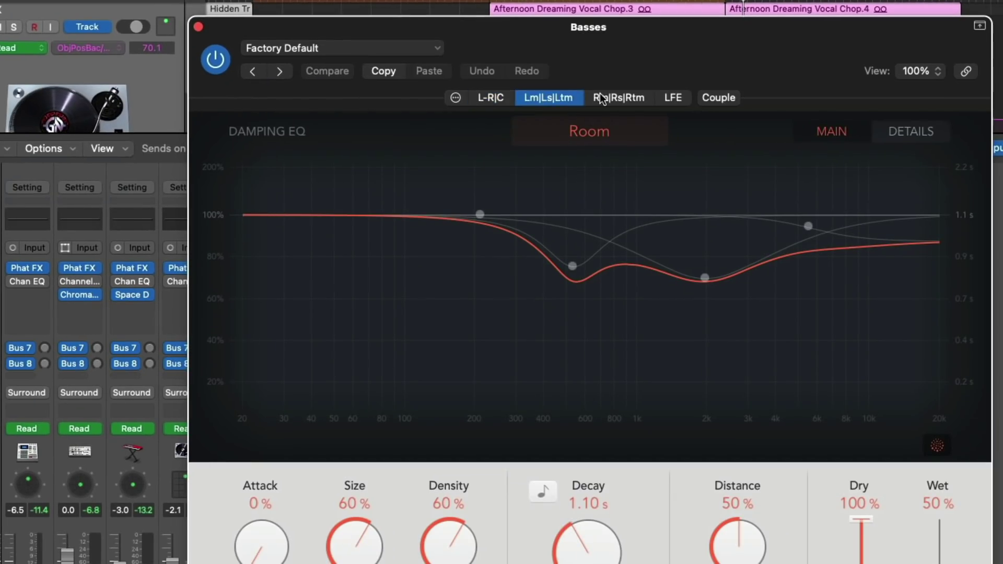
{"action": "left_click", "coordinate": [615, 98]}
{"action": "left_click", "coordinate": [679, 97]}
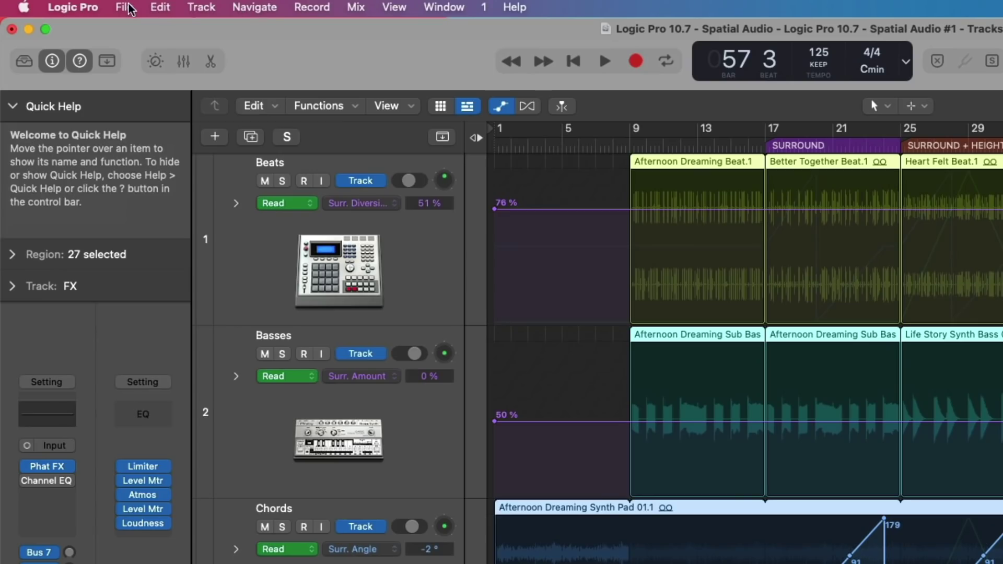
Export the project as ADM BWF named 'Logic Pro 10.7 - Spatial Audio_3' to the Desktop
{"action": "left_click", "coordinate": [125, 7]}
{"action": "mouse_move", "coordinate": [212, 409]}
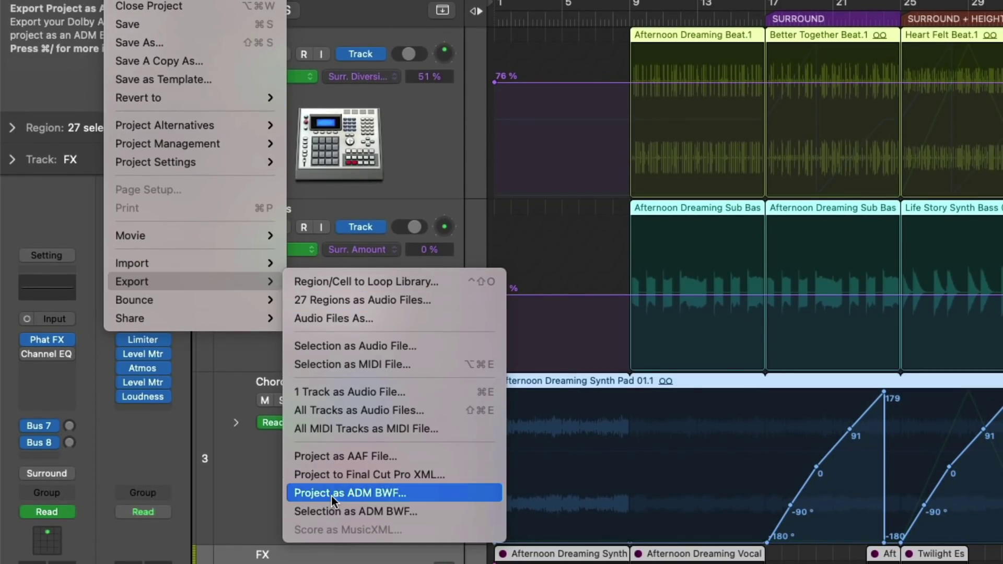
{"action": "left_click", "coordinate": [331, 495]}
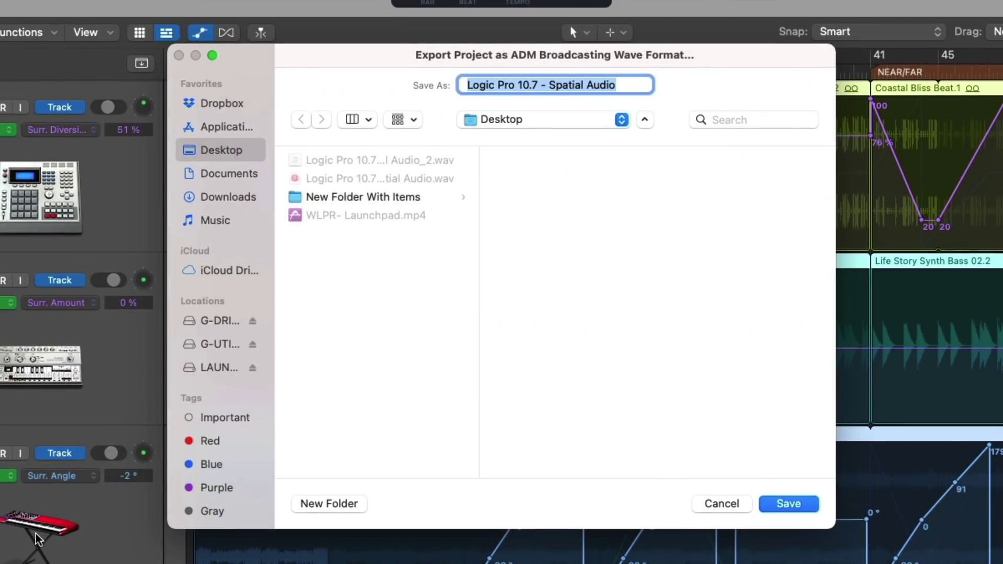
{"action": "key", "text": "Right"}
{"action": "type", "text": "_3"}
{"action": "key", "text": "Return"}
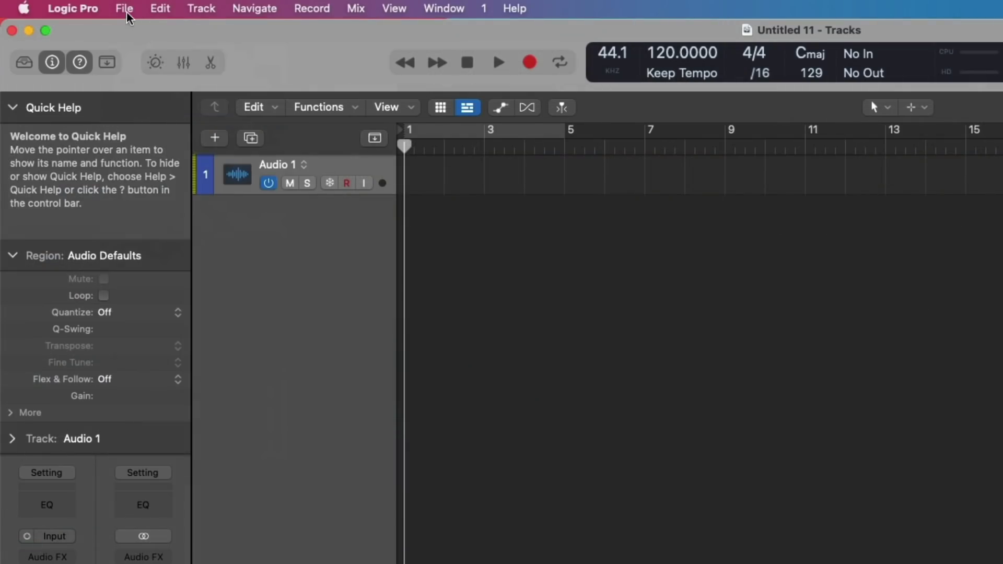
Create a project from the ADM BWF and show the Melodic / Accents 1 automation lanes
{"action": "left_click", "coordinate": [126, 9]}
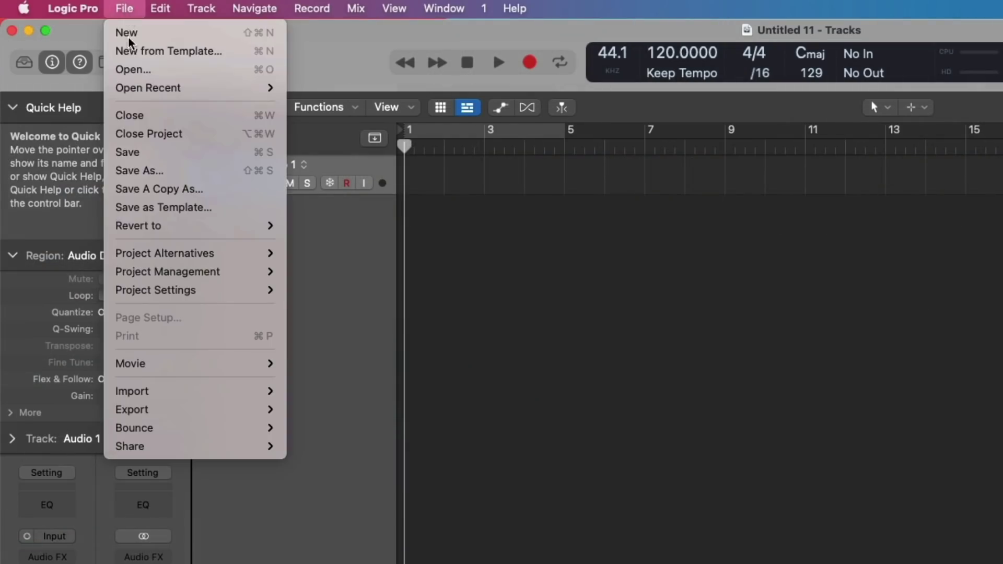
{"action": "mouse_move", "coordinate": [166, 392]}
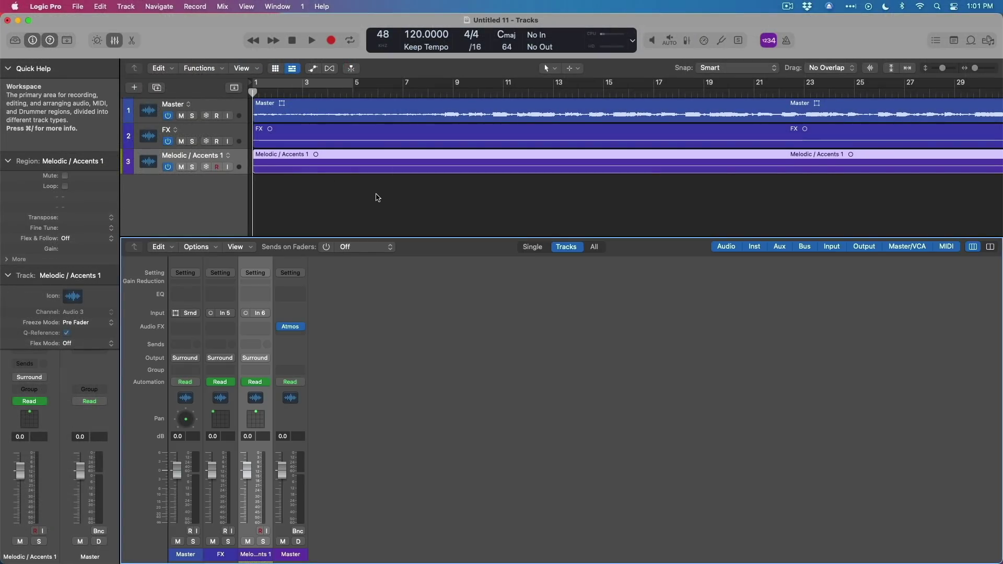
{"action": "key", "text": "a"}
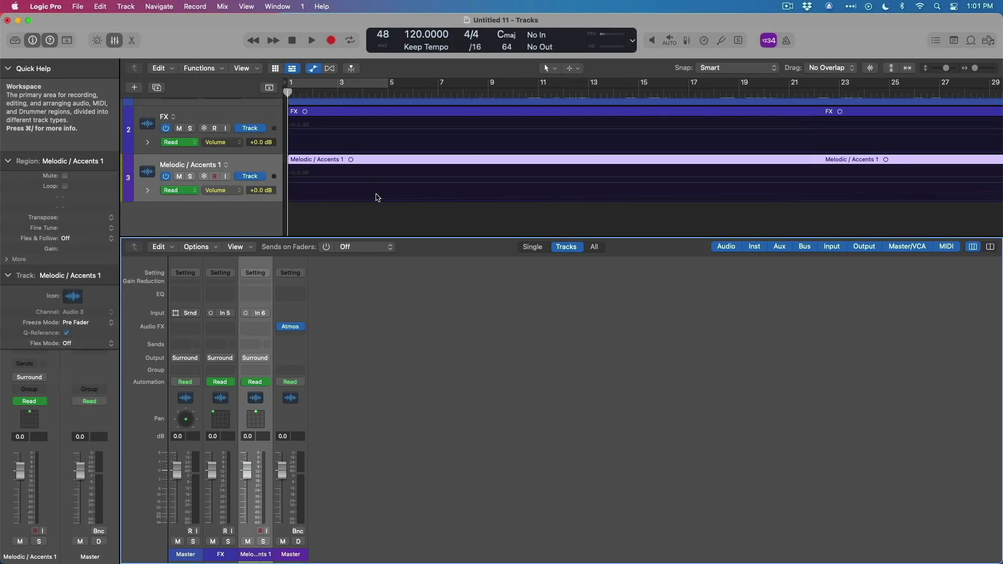
{"action": "left_click", "coordinate": [148, 193]}
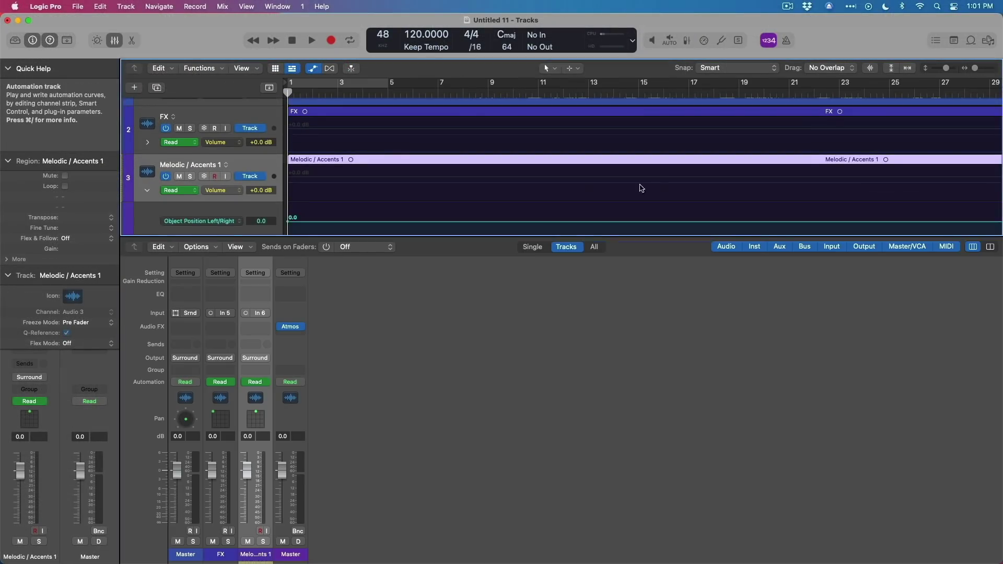
{"action": "scroll", "coordinate": [661, 188], "scroll_direction": "down", "scroll_amount": 3}
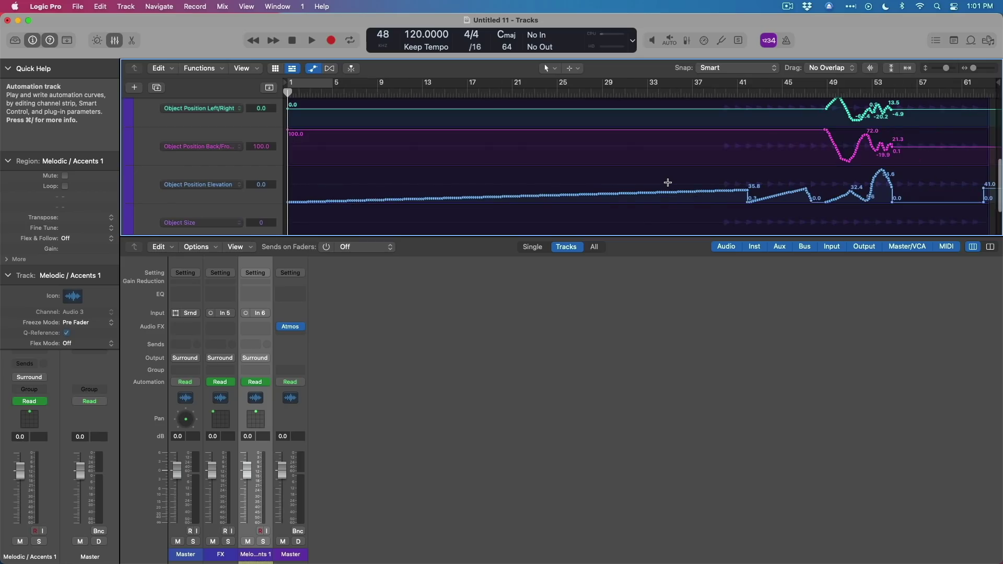
{"action": "scroll", "coordinate": [668, 183], "scroll_direction": "up", "scroll_amount": 2}
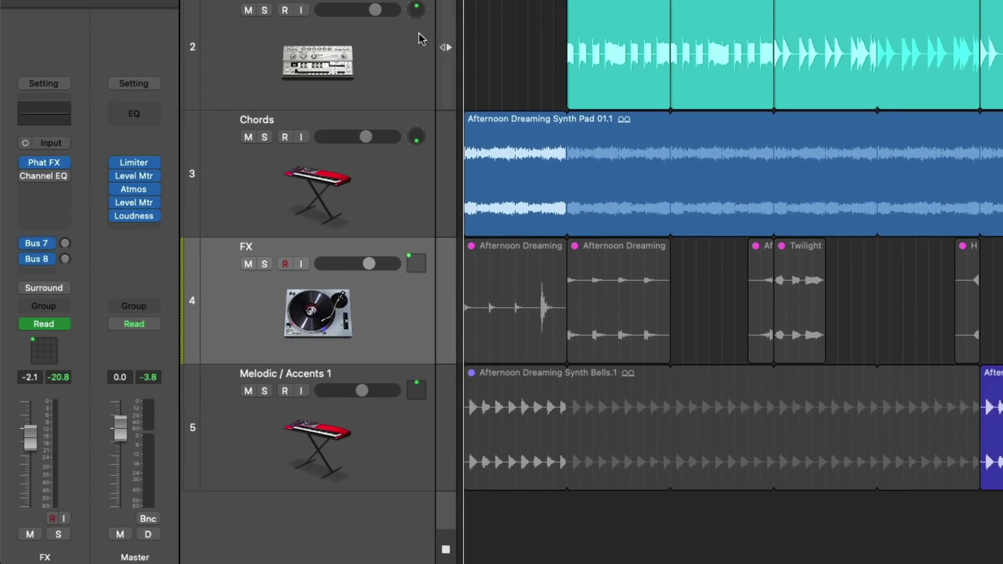
Measure the mix with the Master Loudness Meter during playback: -18.6 LUFS integrated, 8.7 LU range
{"action": "left_click", "coordinate": [134, 216]}
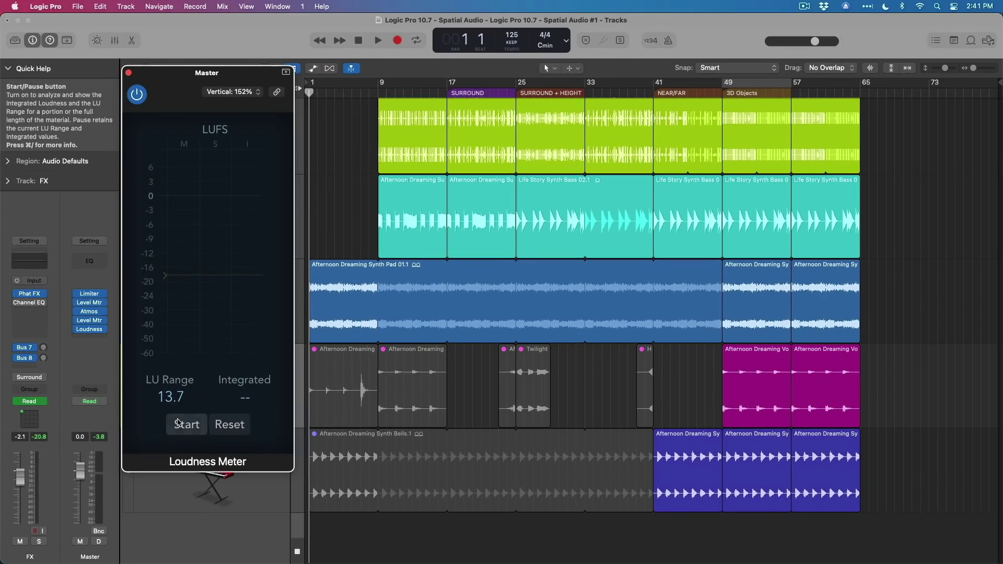
{"action": "left_click", "coordinate": [178, 423]}
{"action": "key", "text": "space"}
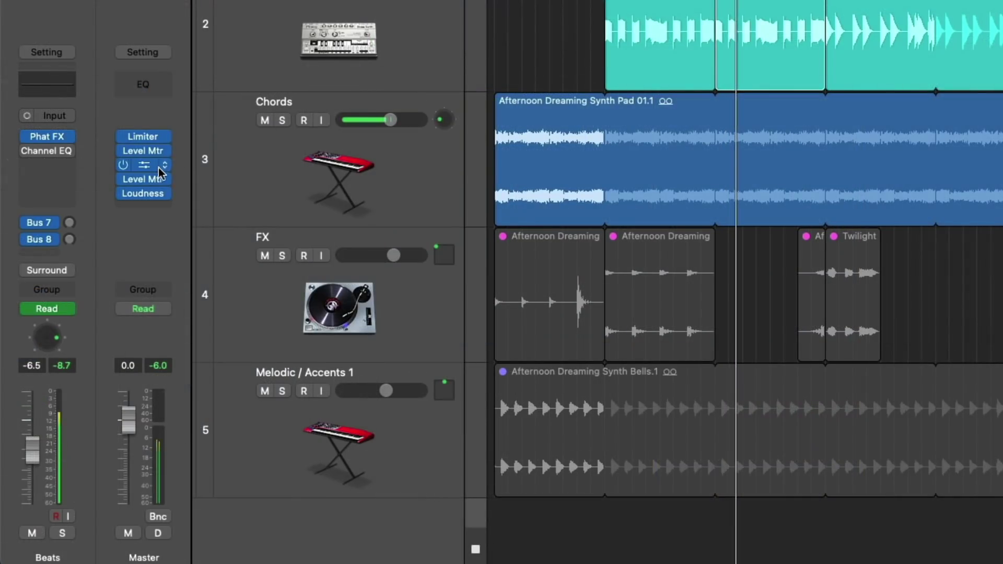
Insert a Channel EQ on the Master in the slot below Atmos
{"action": "left_click", "coordinate": [159, 171]}
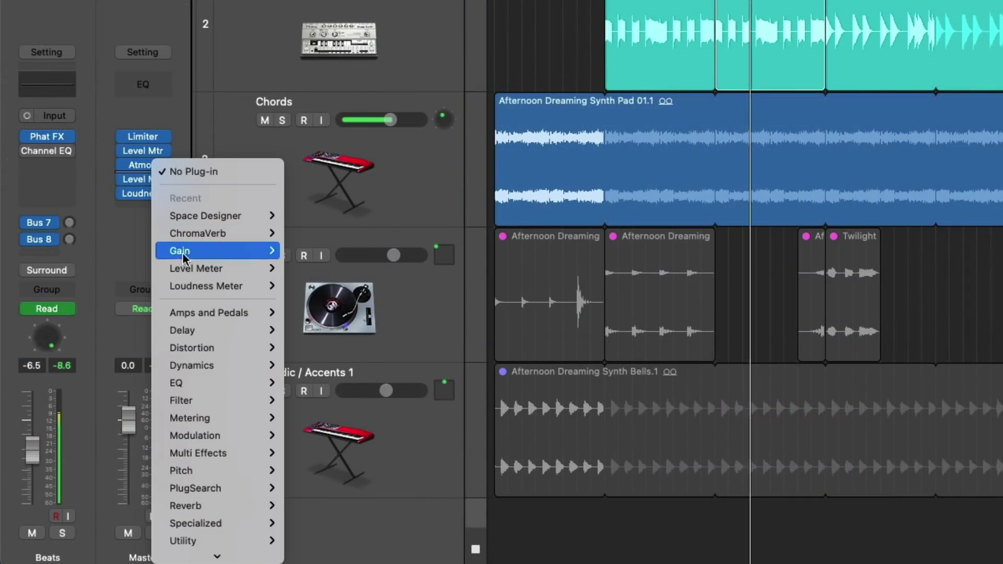
{"action": "mouse_move", "coordinate": [275, 390]}
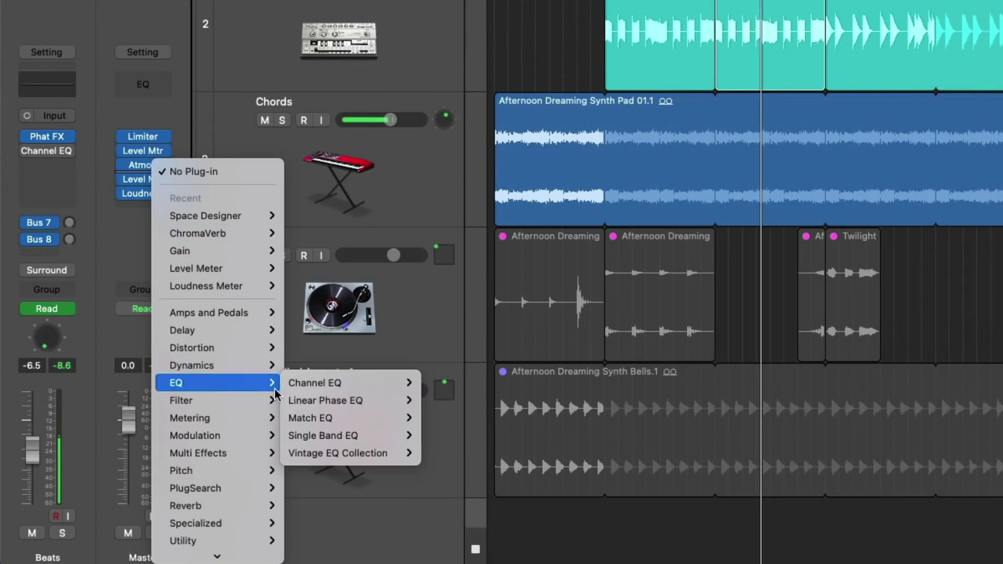
{"action": "left_click", "coordinate": [312, 385]}
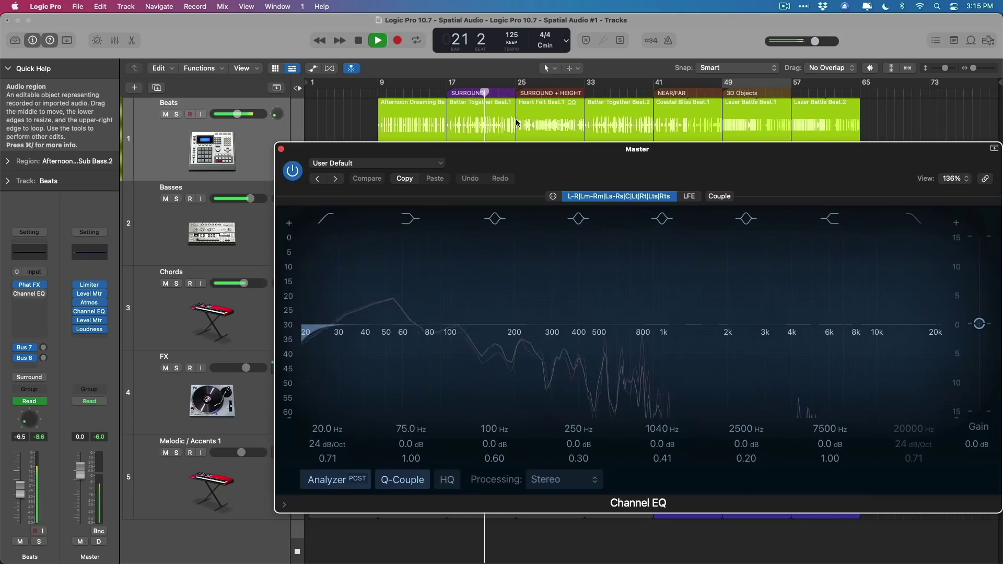
{"action": "left_click_drag", "start_coordinate": [517, 149], "coordinate": [461, 121]}
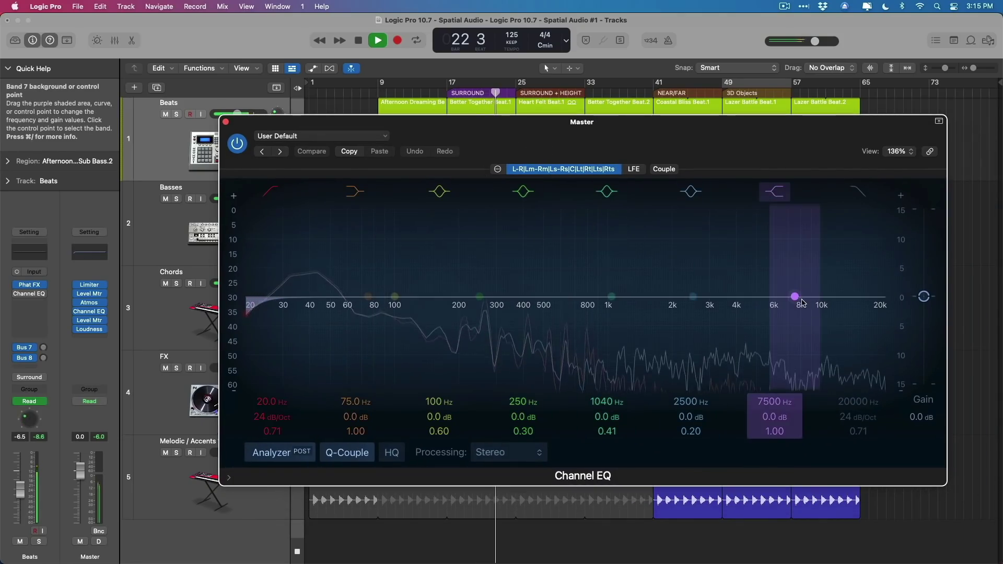
Shape the EQ: +2.5 dB high shelf from 1510 Hz and a slight band 4 cut near 212 Hz
{"action": "left_click_drag", "start_coordinate": [794, 297], "coordinate": [642, 285]}
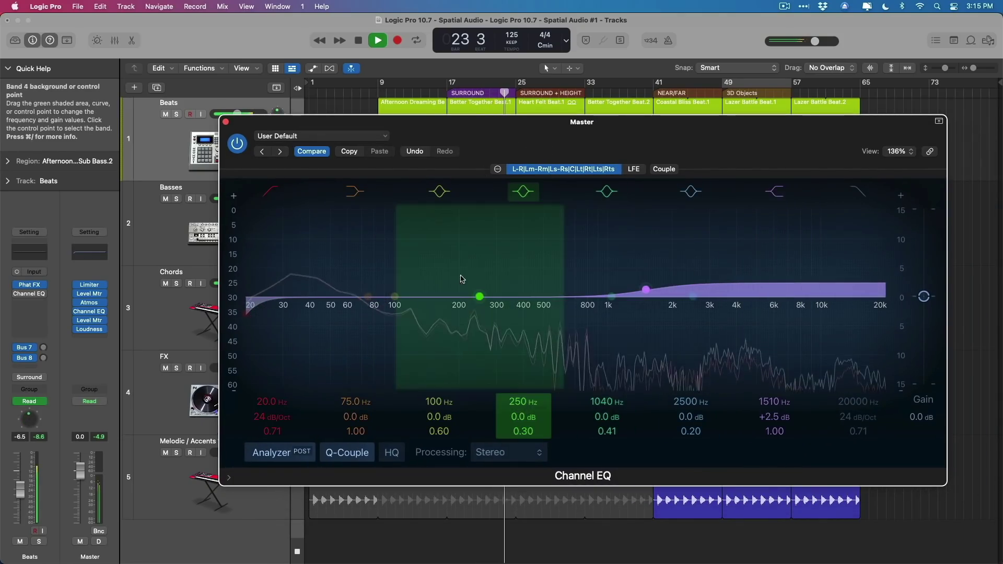
{"action": "left_click_drag", "start_coordinate": [479, 296], "coordinate": [463, 303]}
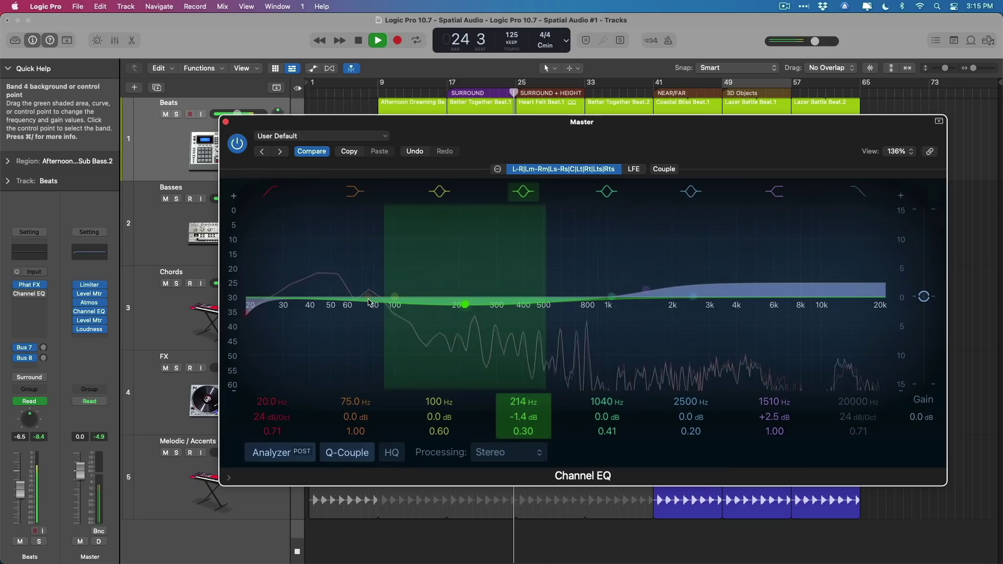
{"action": "left_click_drag", "start_coordinate": [366, 298], "coordinate": [365, 289]}
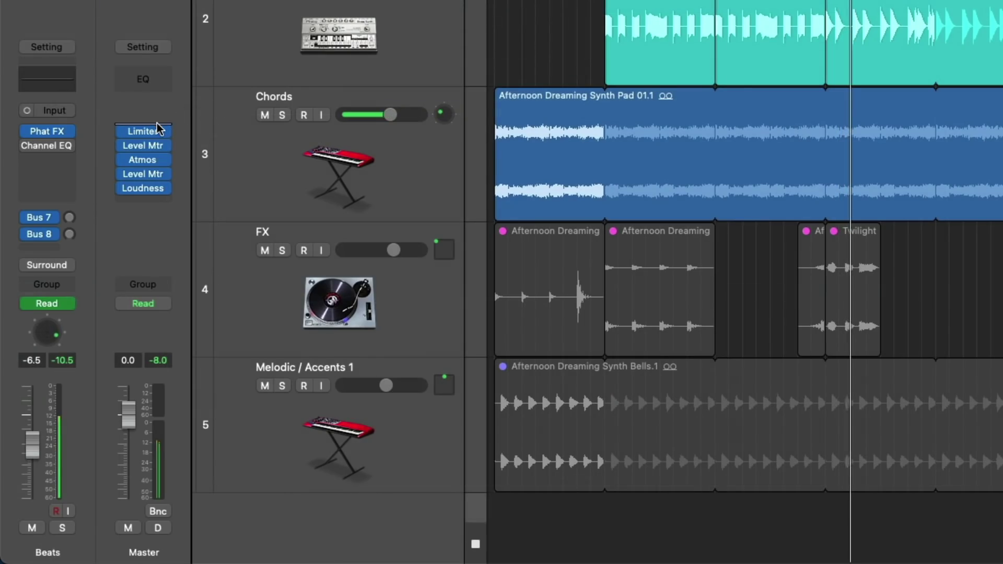
Insert a multi-mono Channel EQ in the Master's top slot, ahead of the Limiter
{"action": "left_click", "coordinate": [158, 125]}
{"action": "mouse_move", "coordinate": [188, 168]}
{"action": "left_click", "coordinate": [313, 168]}
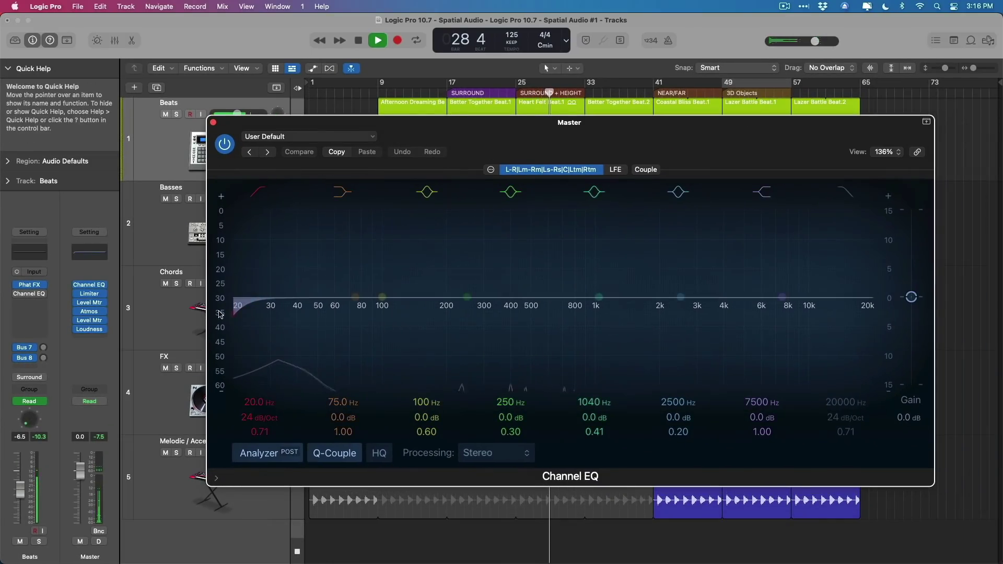